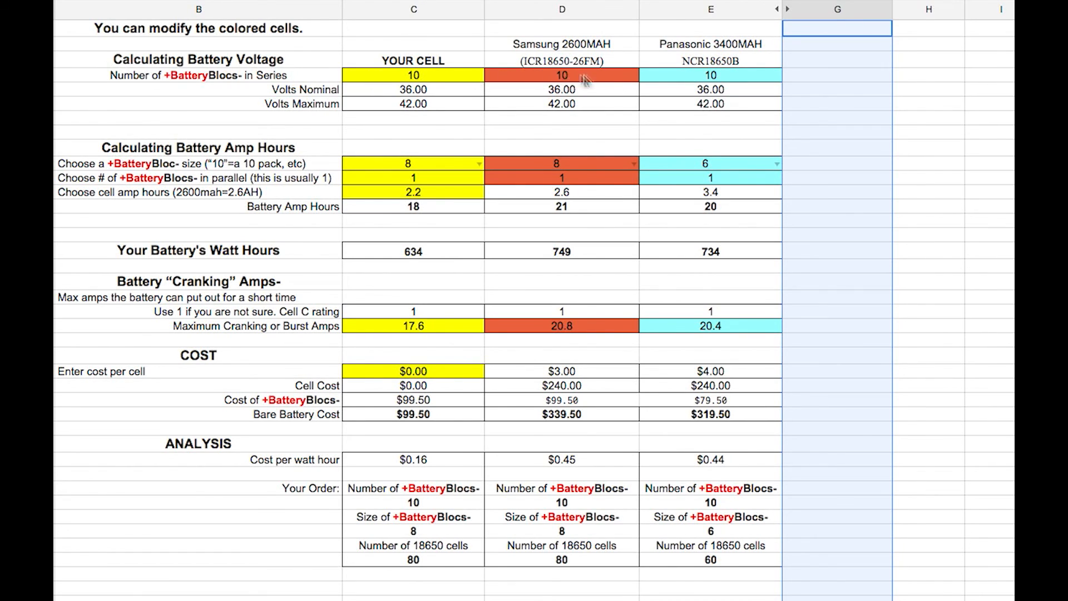
# Try 11 BatteryBlocs in series for the Samsung 2600MAH cell and restore the count to 10
pyautogui.click(616, 74)
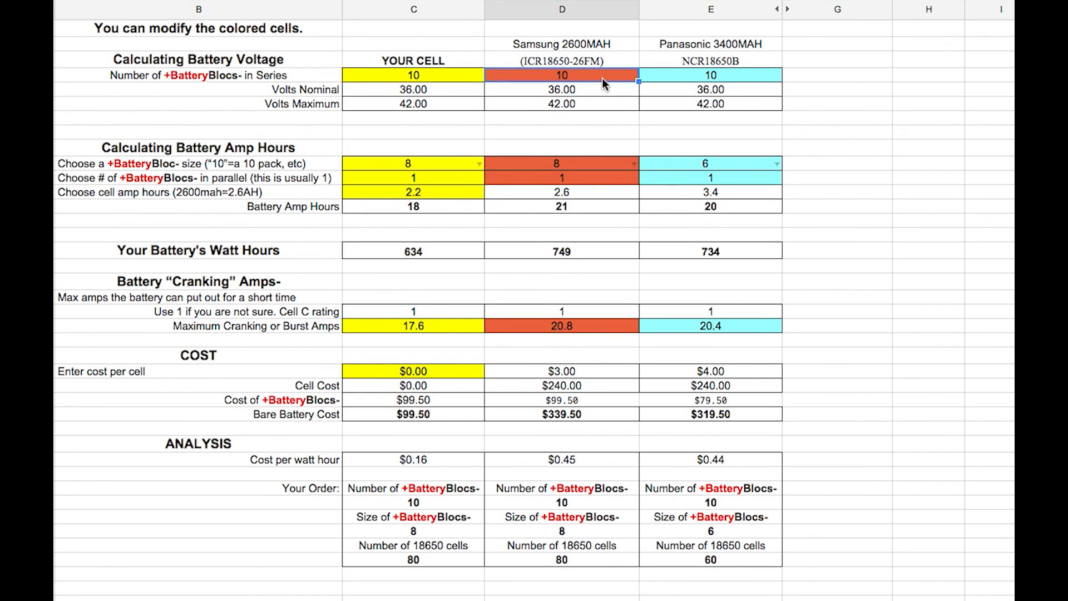
pyautogui.write('11')
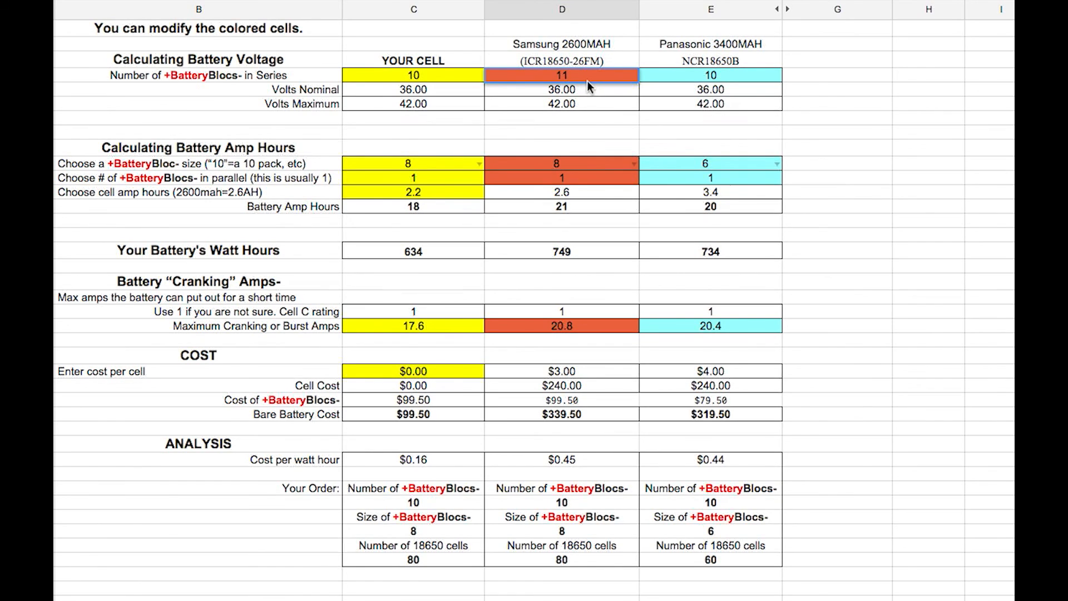
pyautogui.press('Return')
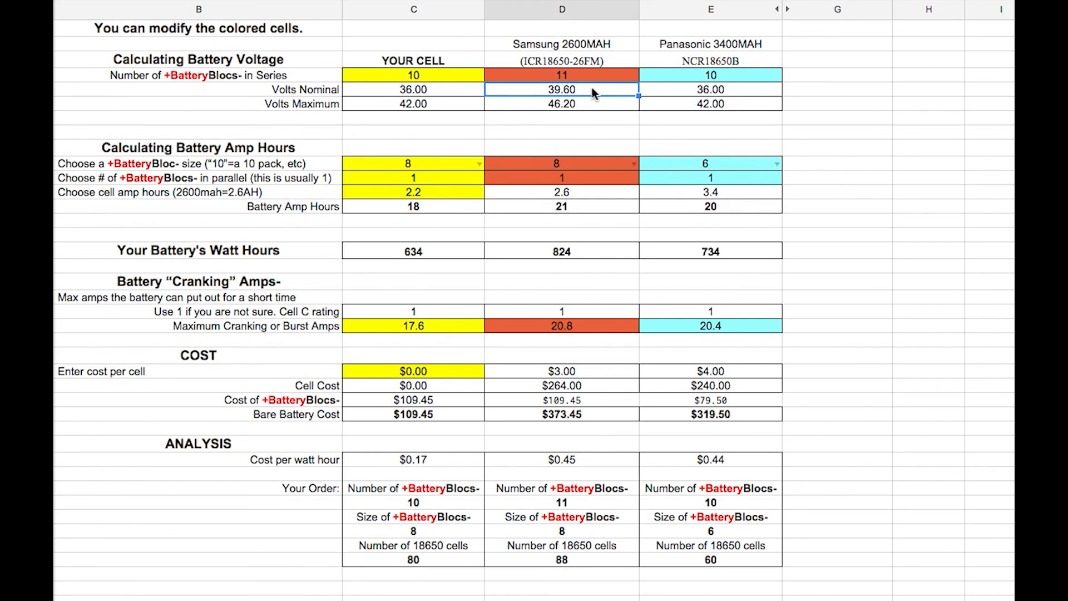
pyautogui.click(592, 76)
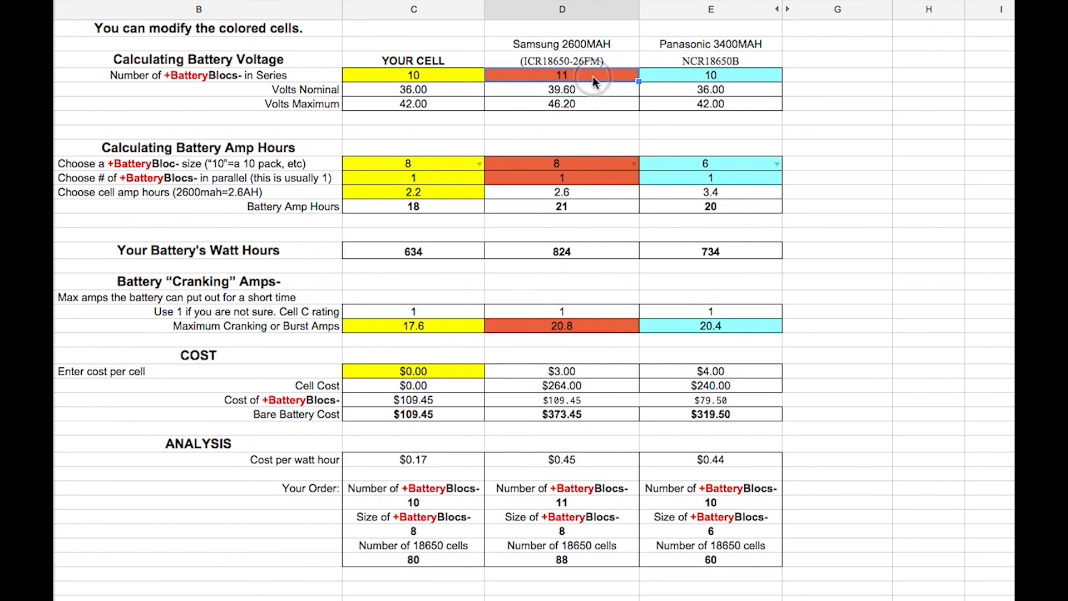
pyautogui.write('10')
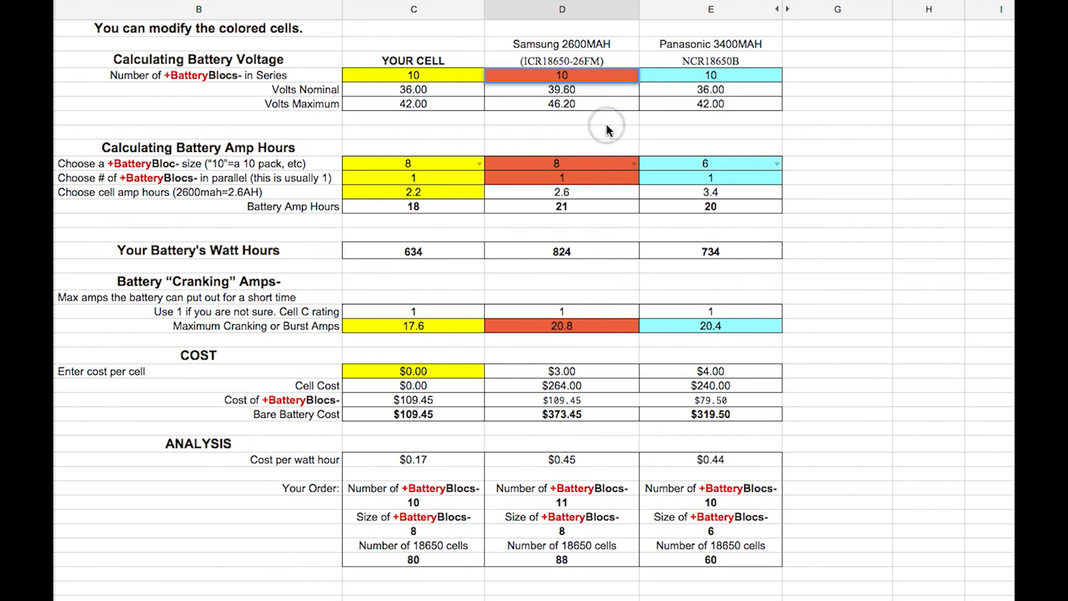
pyautogui.click(607, 123)
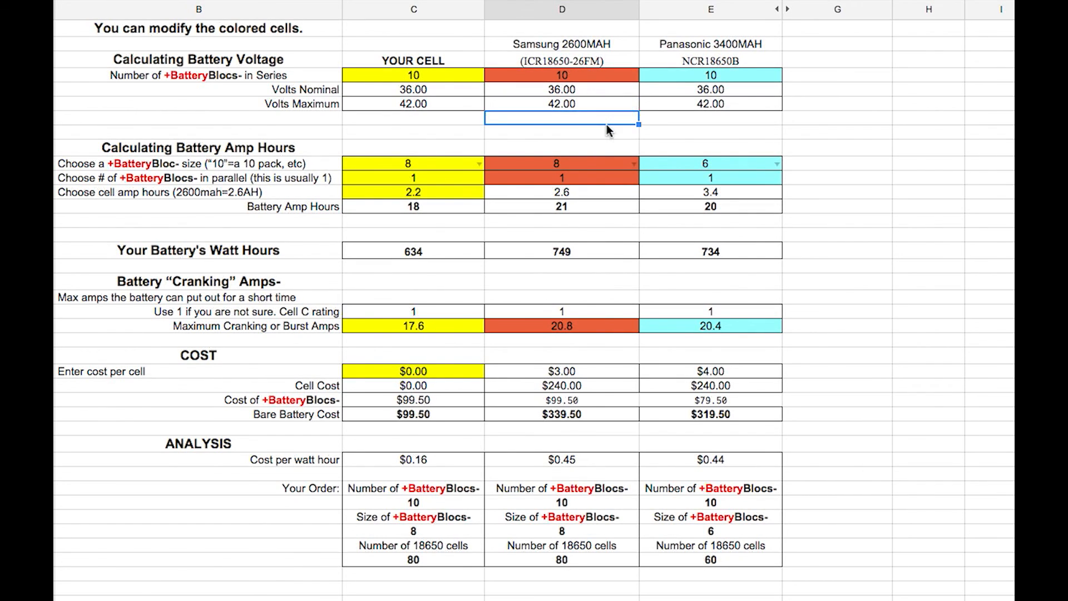
# Try series counts of 5 and 6 BatteryBlocs for the Samsung 2600MAH cell
pyautogui.click(579, 76)
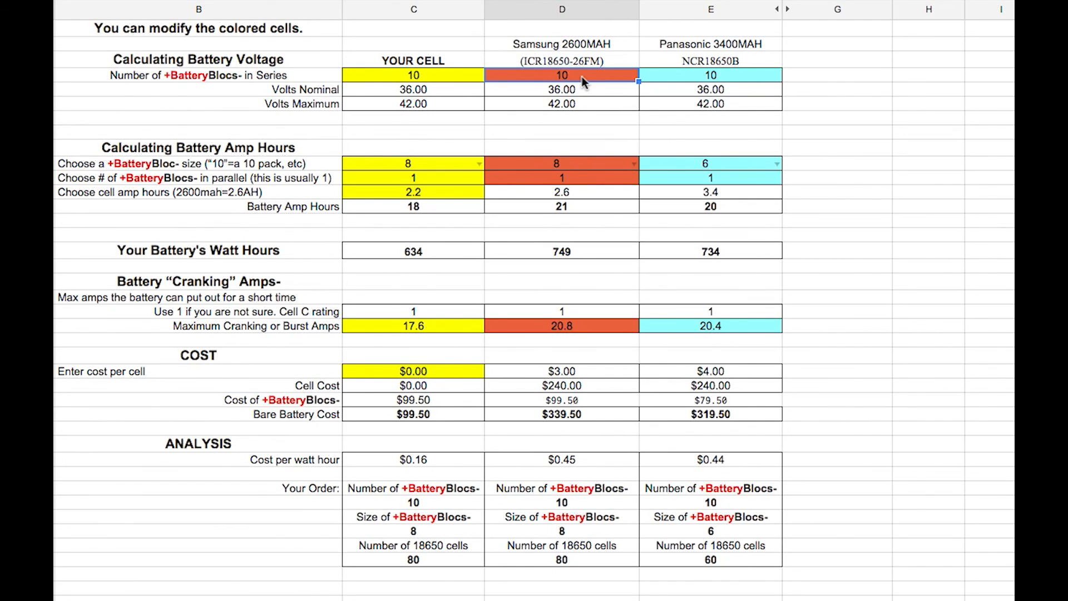
pyautogui.write('5')
pyautogui.press('Return')
pyautogui.click(589, 76)
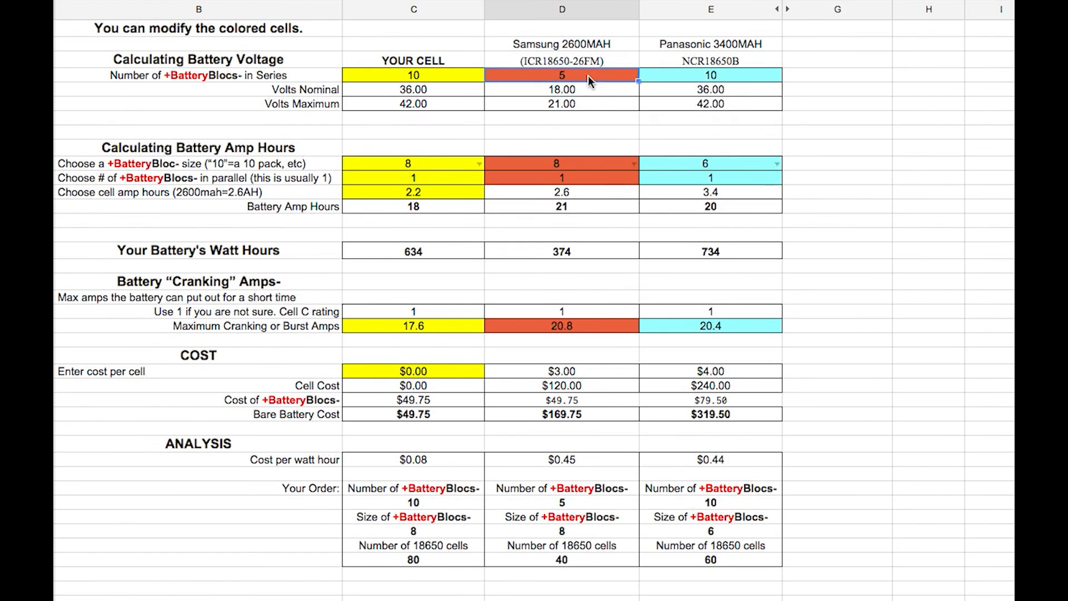
pyautogui.write('6')
pyautogui.press('Return')
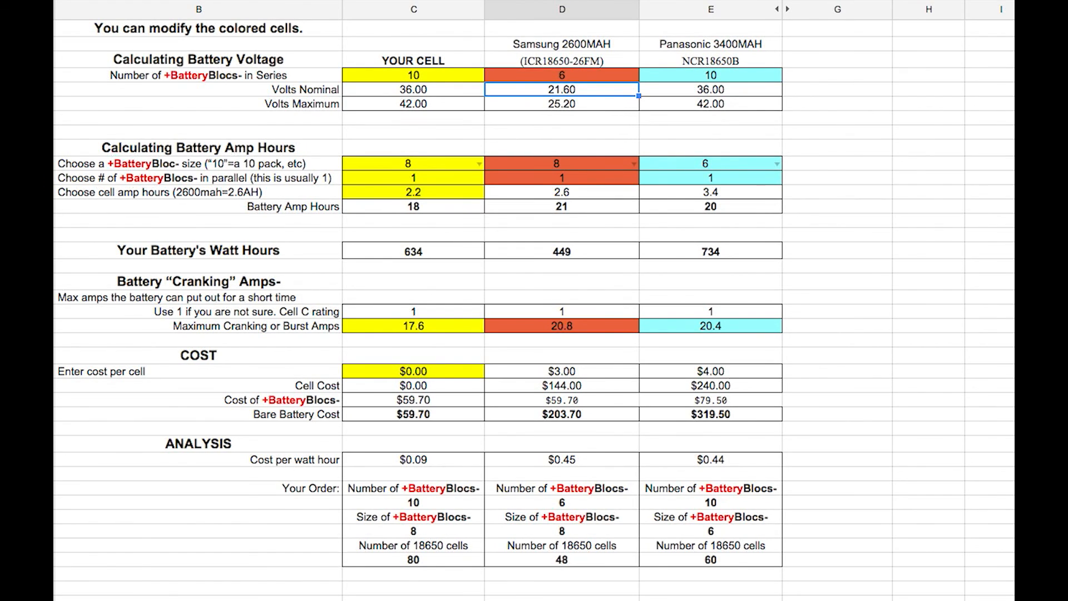
# Set the Samsung cell's number of BatteryBlocs in series to 7 and check its maximum voltage
pyautogui.click(590, 73)
pyautogui.write('7')
pyautogui.press('Return')
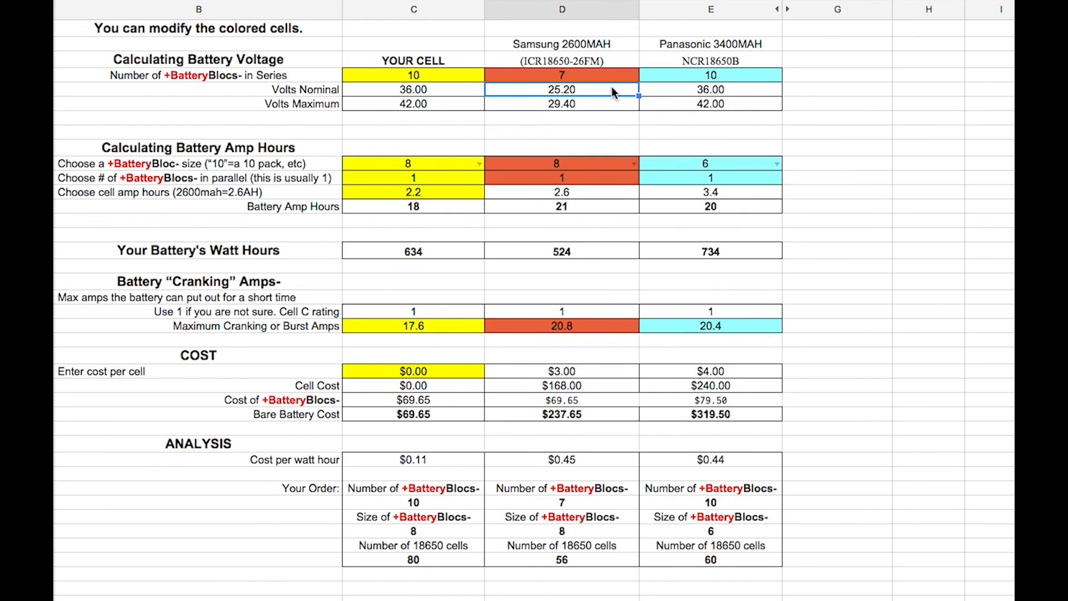
pyautogui.click(329, 104)
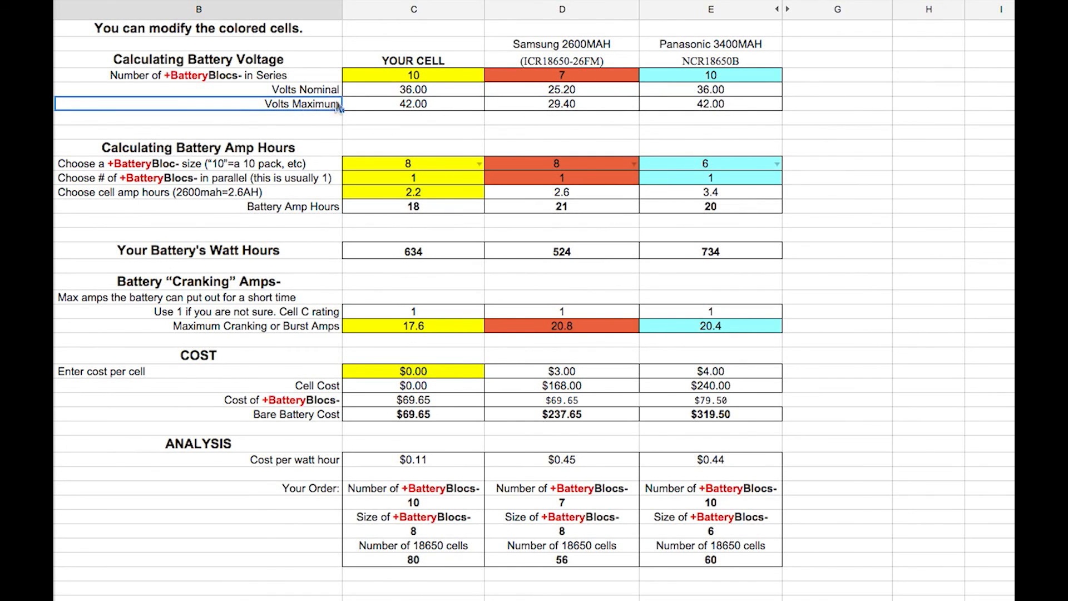
pyautogui.click(578, 105)
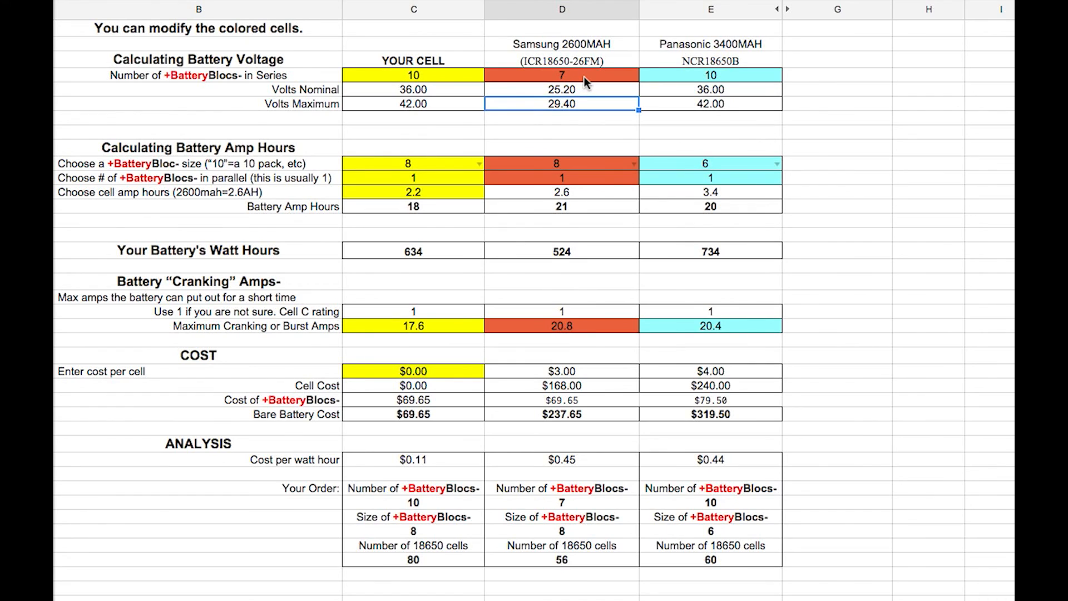
# Set the Samsung cell's number of BatteryBlocs in series to 14 and check its maximum voltage
pyautogui.click(584, 76)
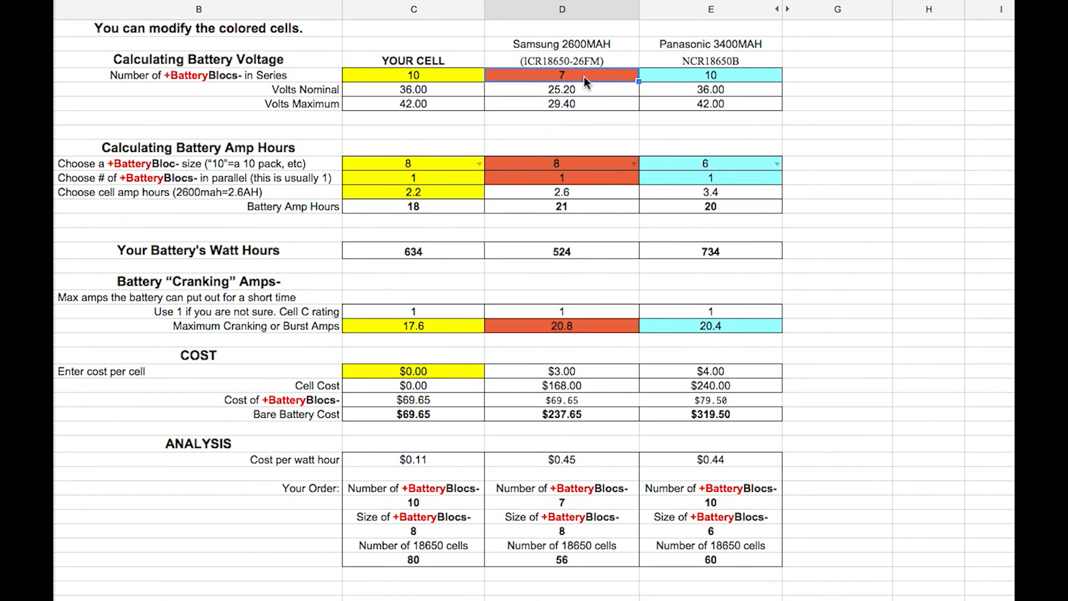
pyautogui.write('114')
pyautogui.press('BackSpace')
pyautogui.press('BackSpace')
pyautogui.write('4')
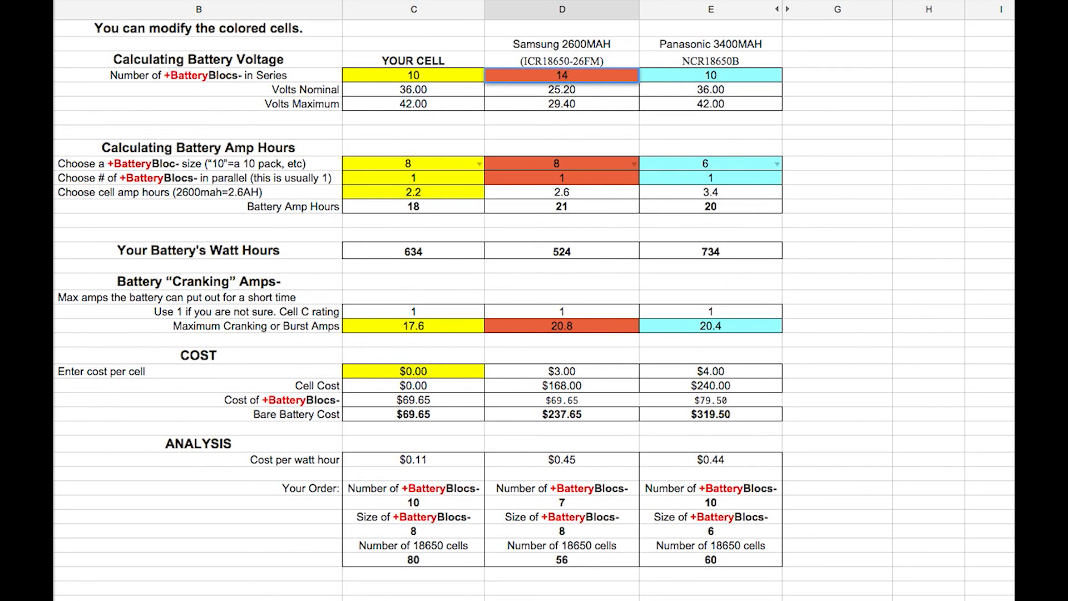
pyautogui.press('Return')
pyautogui.click(573, 104)
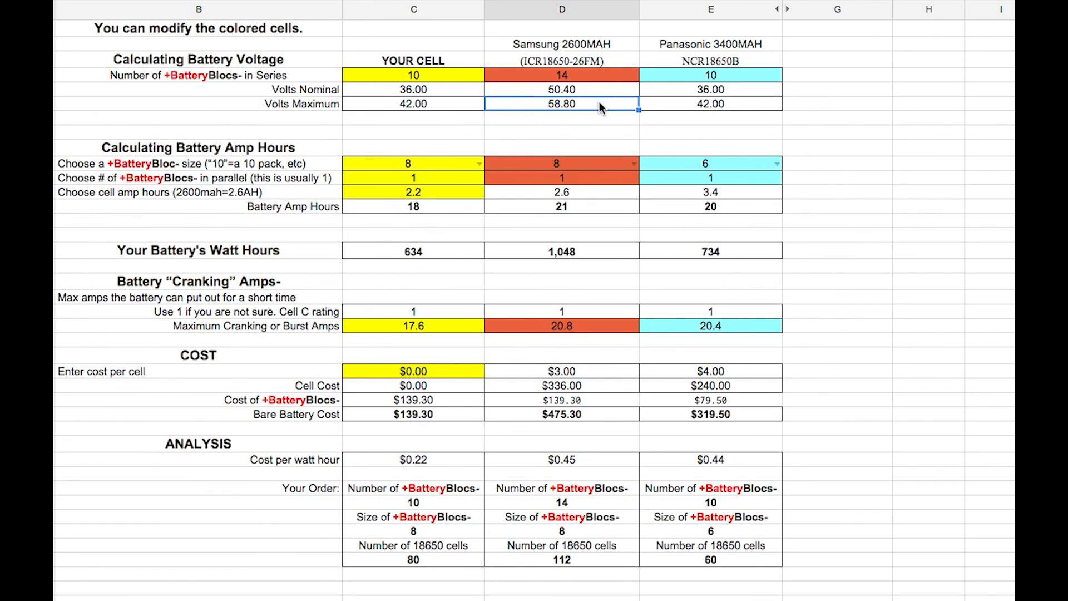
# Raise the Samsung cell's number of BatteryBlocs in series to 15 and check its maximum voltage
pyautogui.click(586, 75)
pyautogui.write('15')
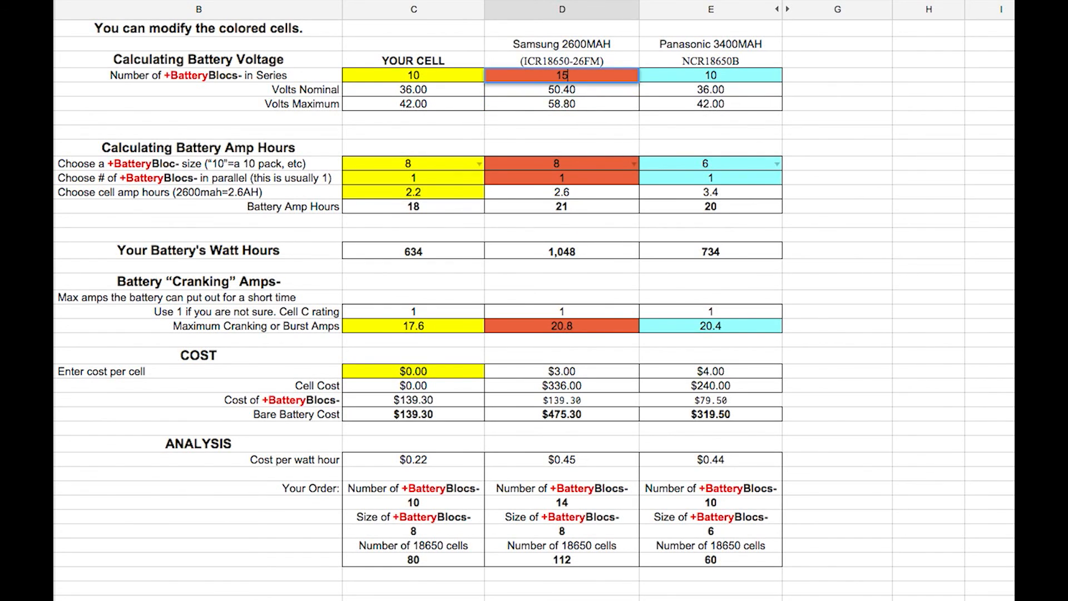
pyautogui.press('Return')
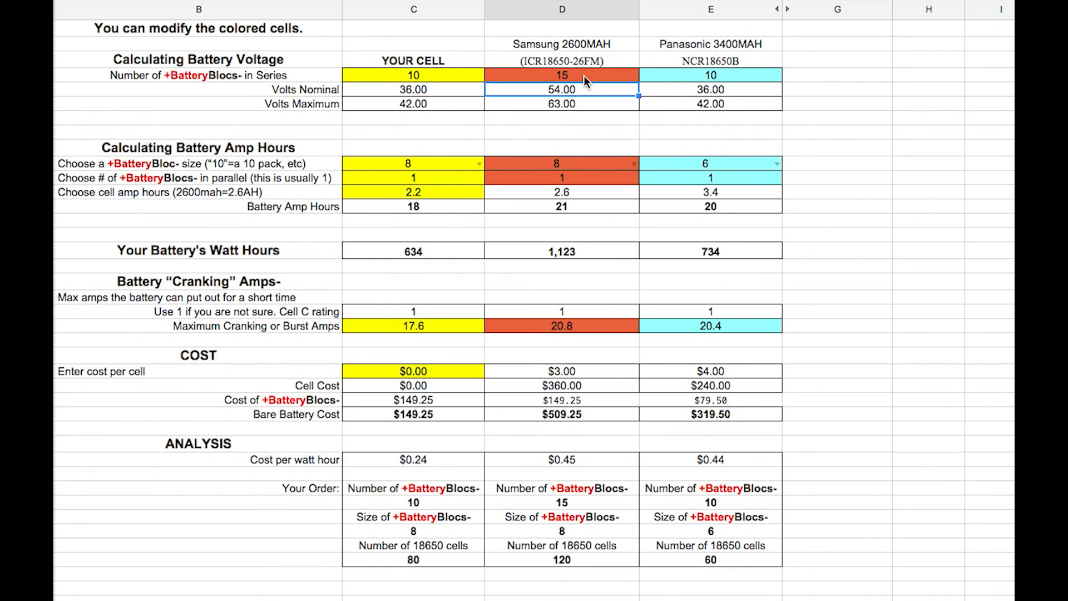
pyautogui.click(592, 101)
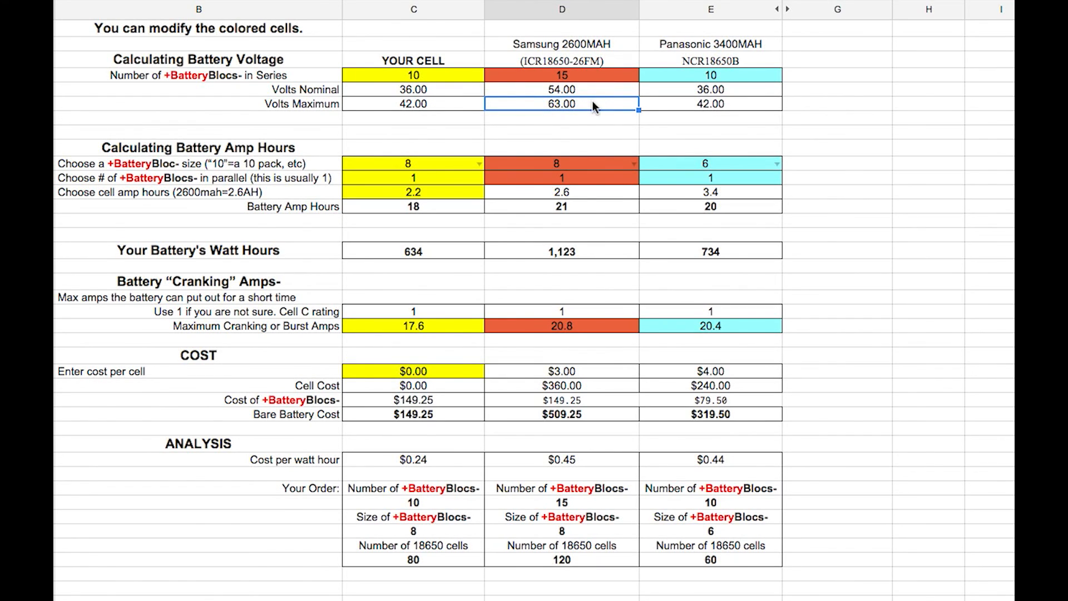
# Lower the Samsung cell's series count to 14 BatteryBlocs and check its maximum voltage
pyautogui.click(585, 76)
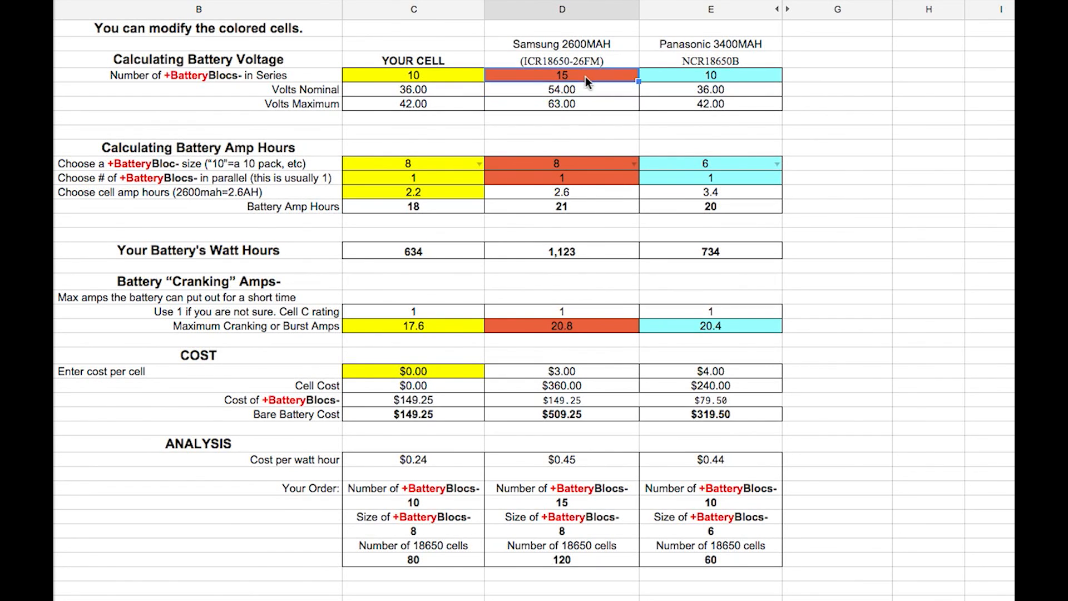
pyautogui.write('14')
pyautogui.press('Return')
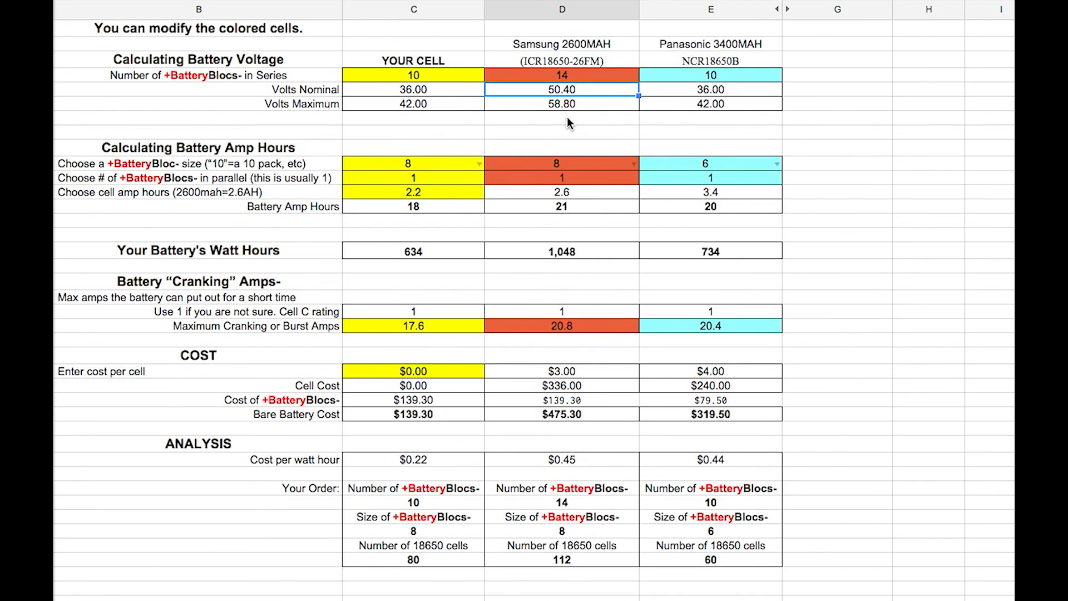
pyautogui.click(530, 103)
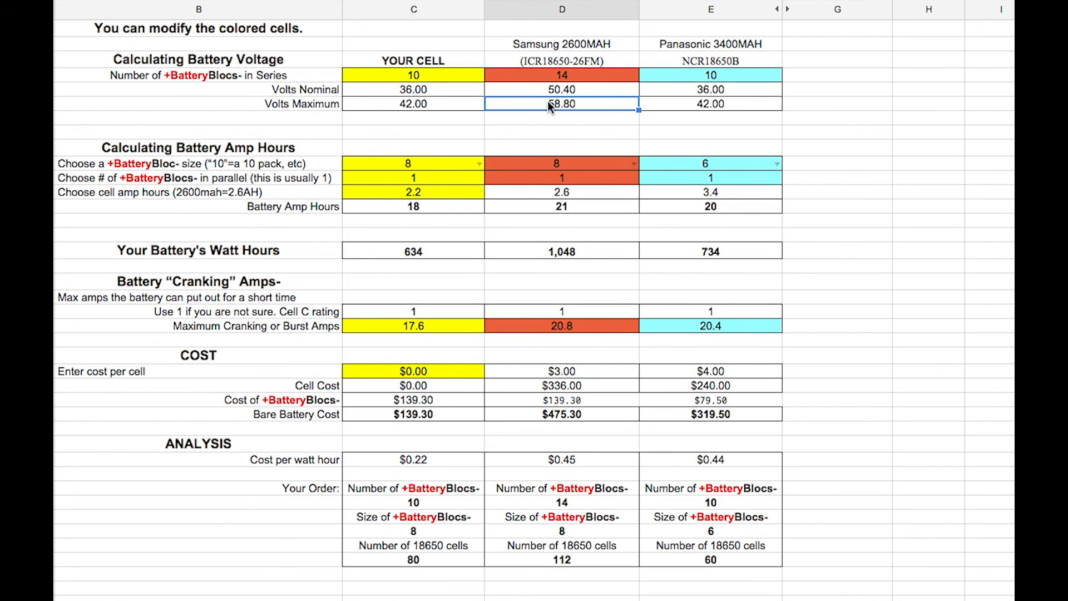
# Set the Samsung cell's number of BatteryBlocs in series to 10
pyautogui.click(560, 75)
pyautogui.write('10')
pyautogui.press('Return')
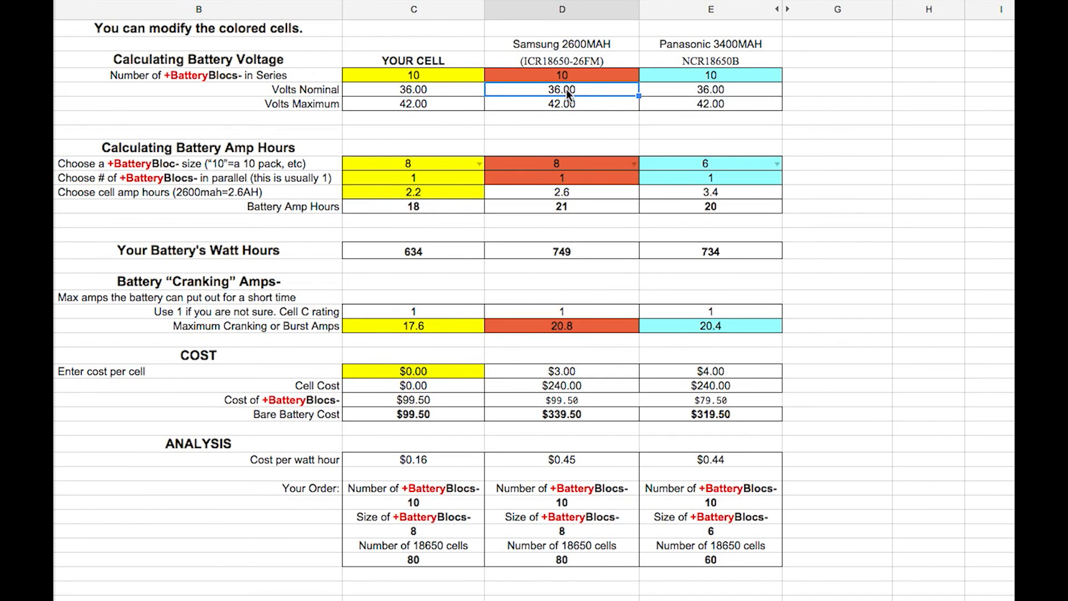
# Choose a BatteryBloc size of 4 for the Samsung 2600MAH cell
pyautogui.click(634, 161)
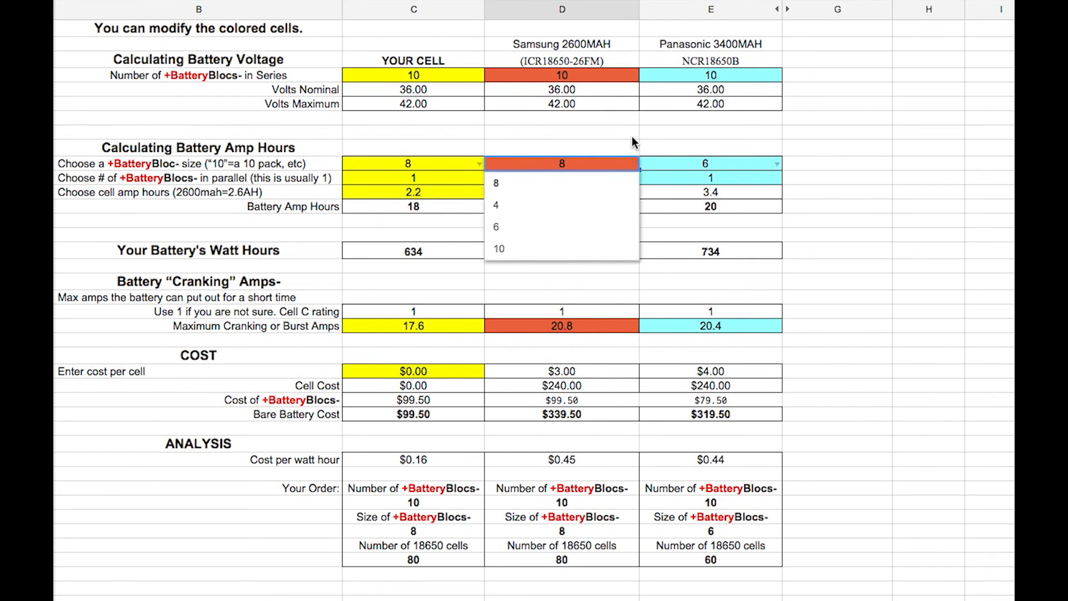
pyautogui.click(632, 135)
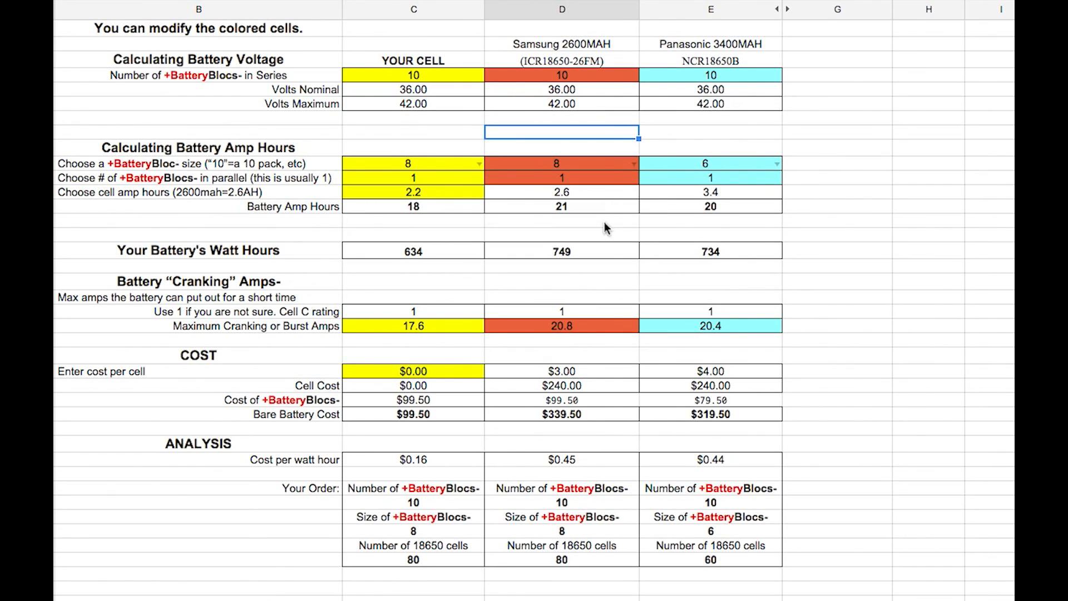
pyautogui.click(634, 164)
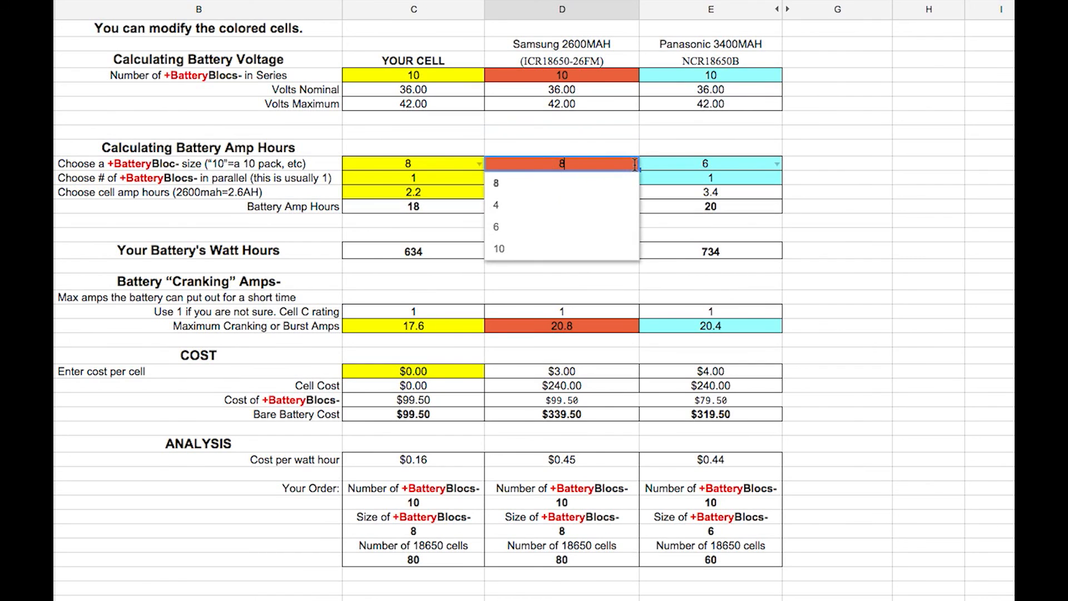
pyautogui.click(526, 205)
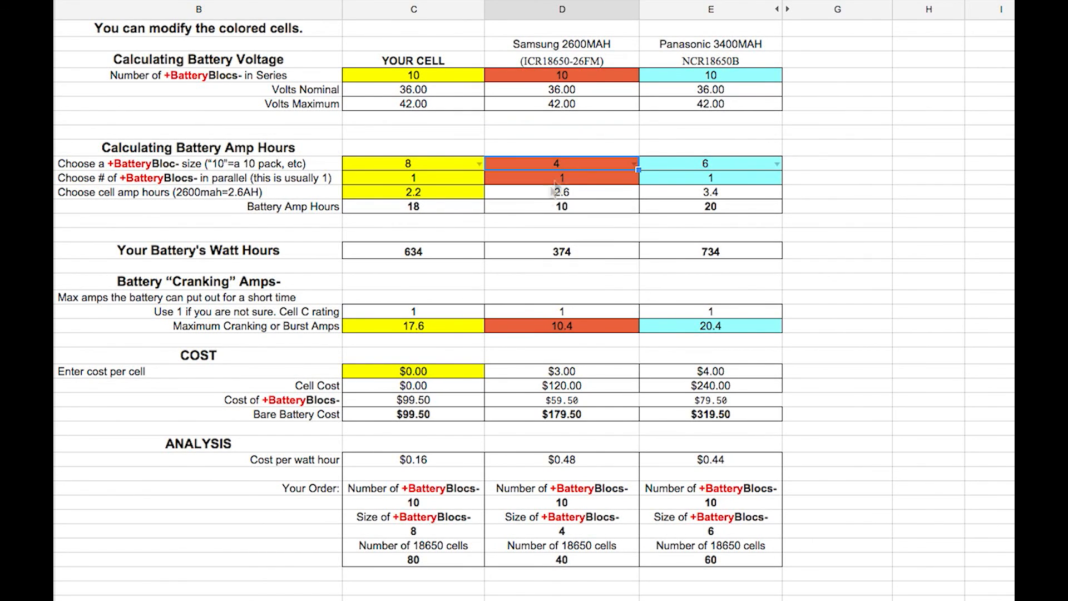
# Review the available BatteryBloc sizes for the Samsung cell, keeping 4, and check its cell and battery amp hours
pyautogui.click(635, 164)
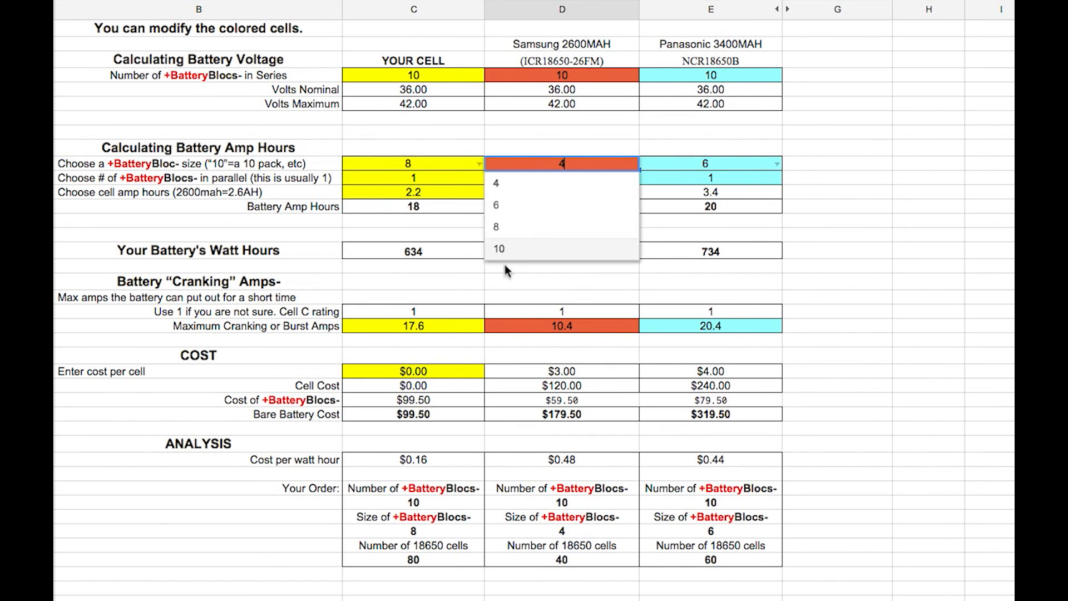
pyautogui.click(504, 179)
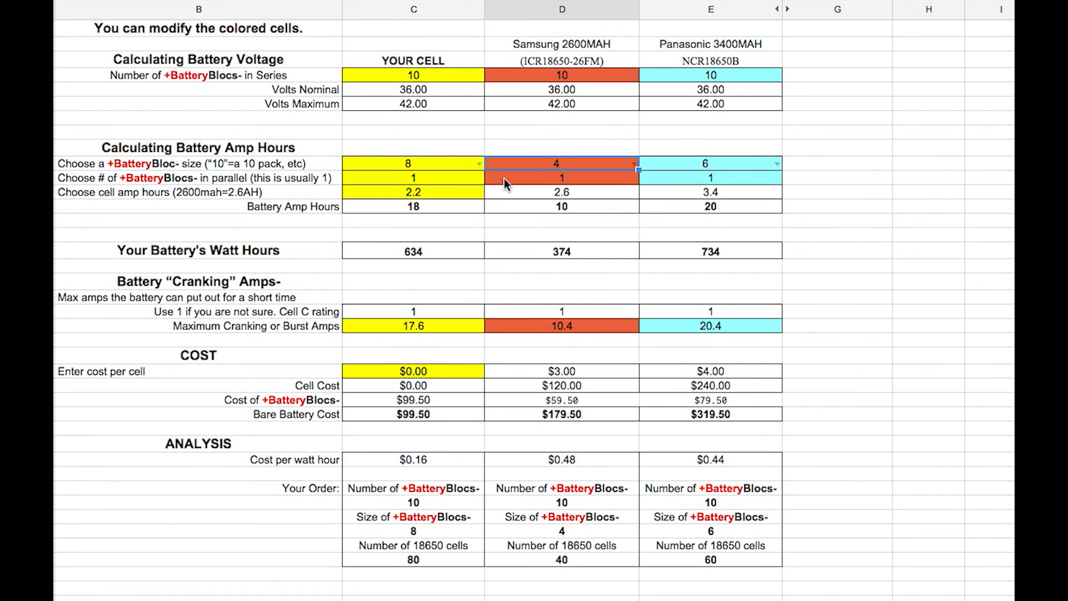
pyautogui.click(585, 191)
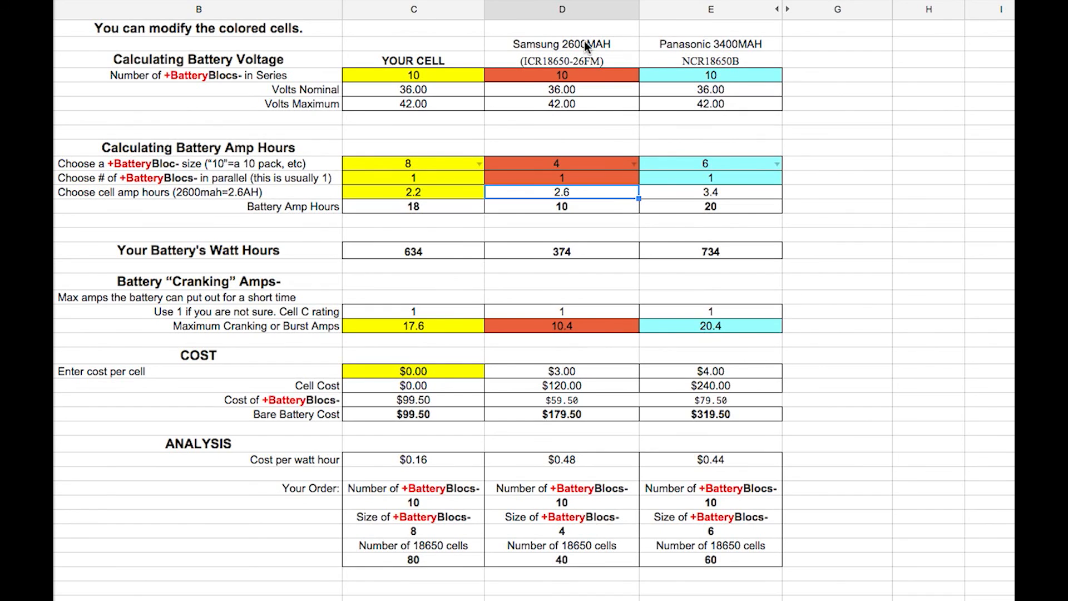
pyautogui.click(575, 207)
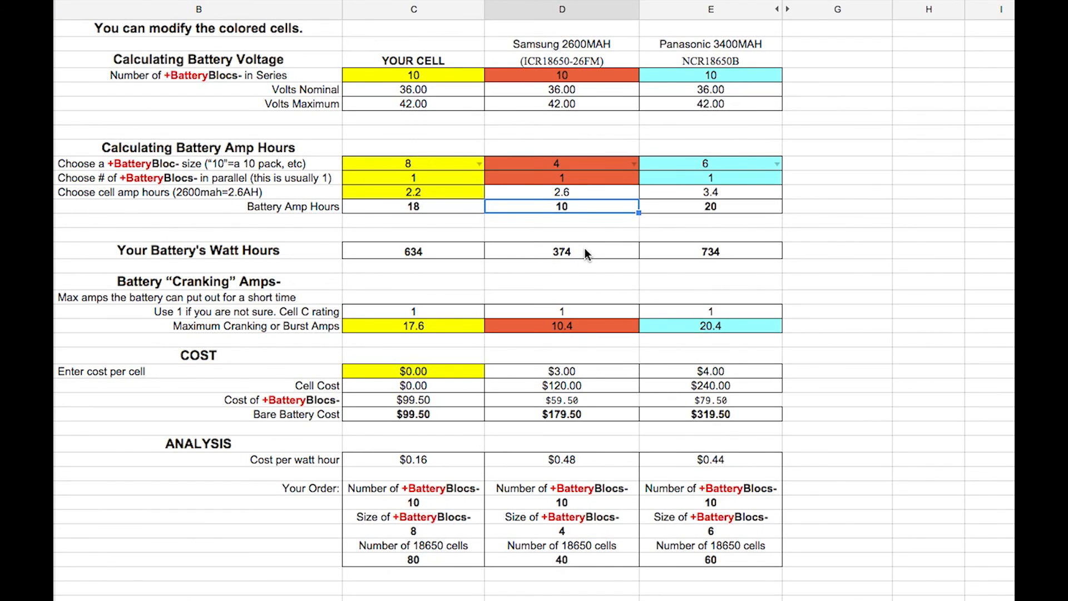
# Try 11 BatteryBlocs in series with the size-4 Samsung pack and return the count to 10
pyautogui.click(619, 74)
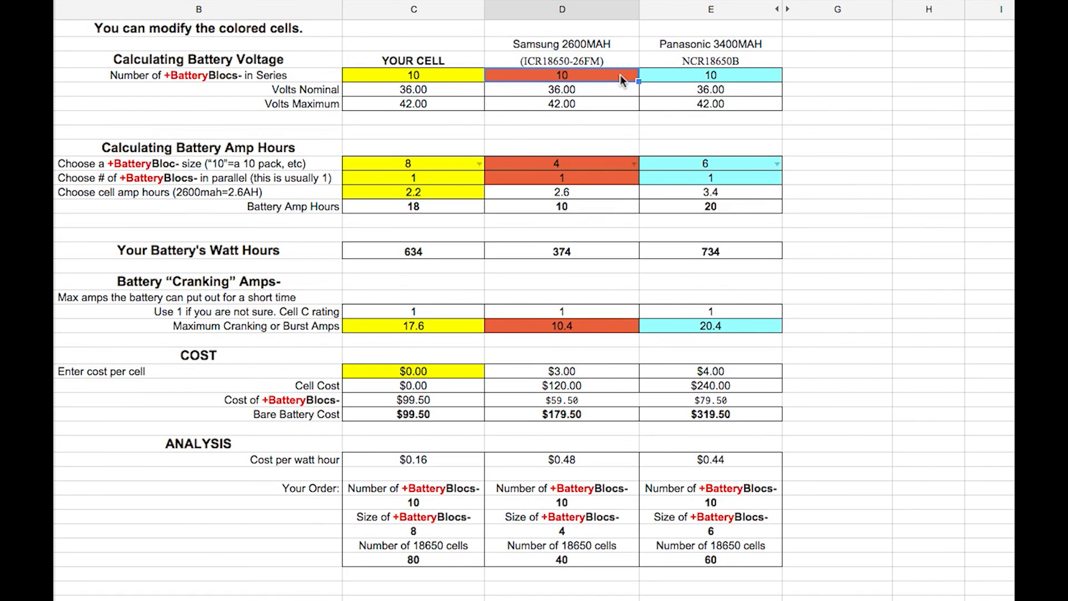
pyautogui.write('11')
pyautogui.press('Return')
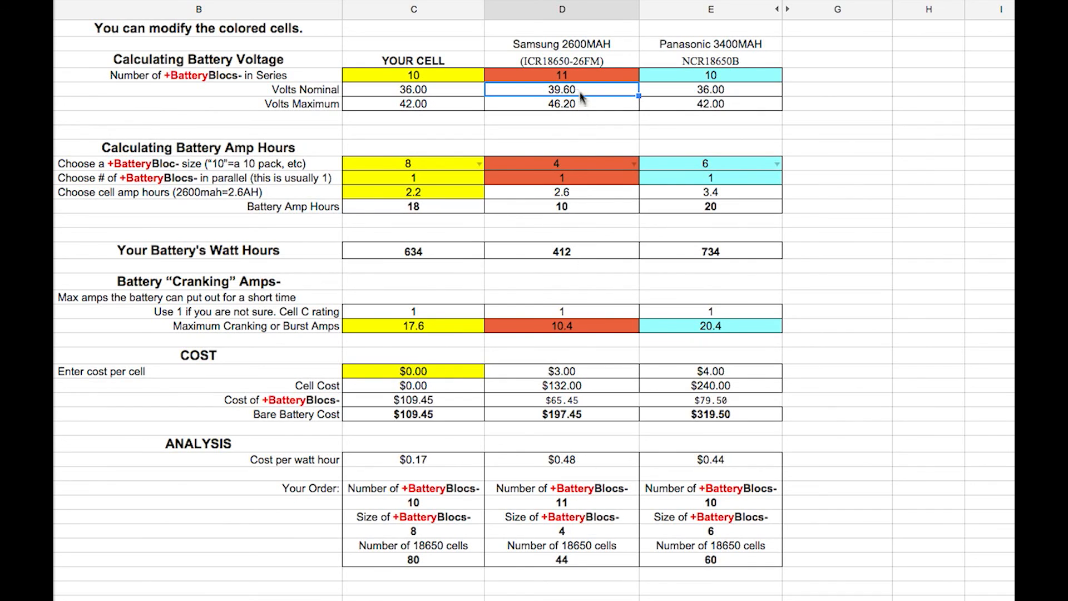
pyautogui.click(572, 76)
pyautogui.write('10')
pyautogui.press('Return')
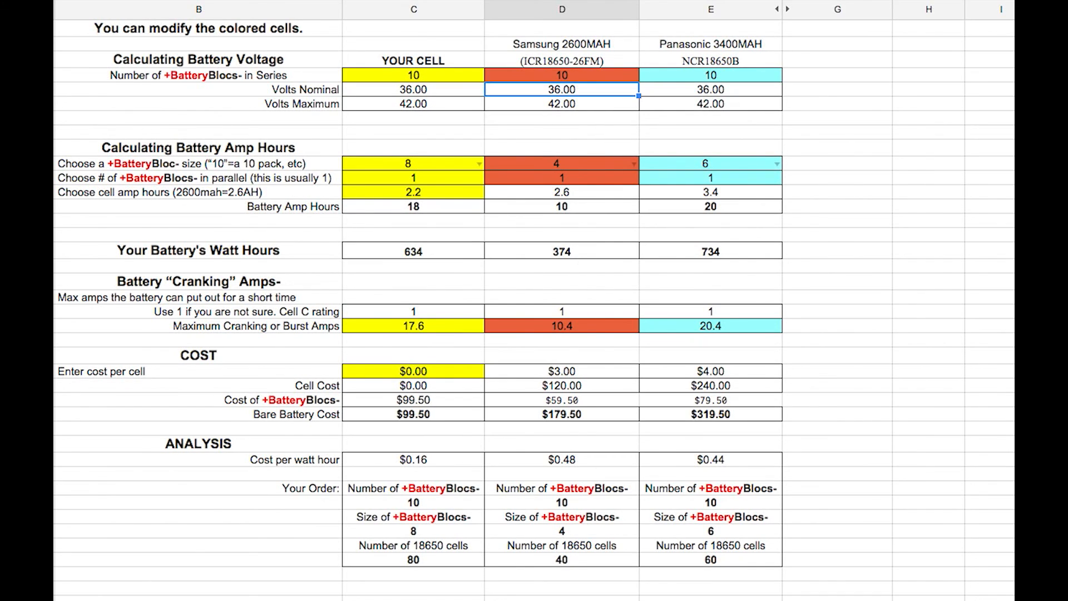
# Change the Samsung cell's BatteryBloc size to 6
pyautogui.click(636, 163)
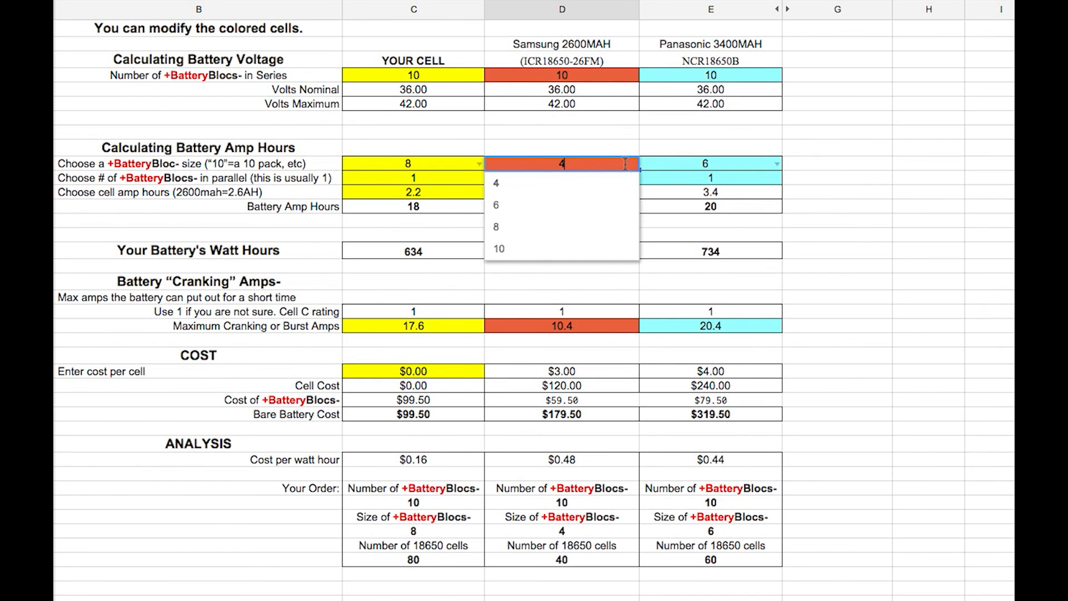
pyautogui.click(499, 208)
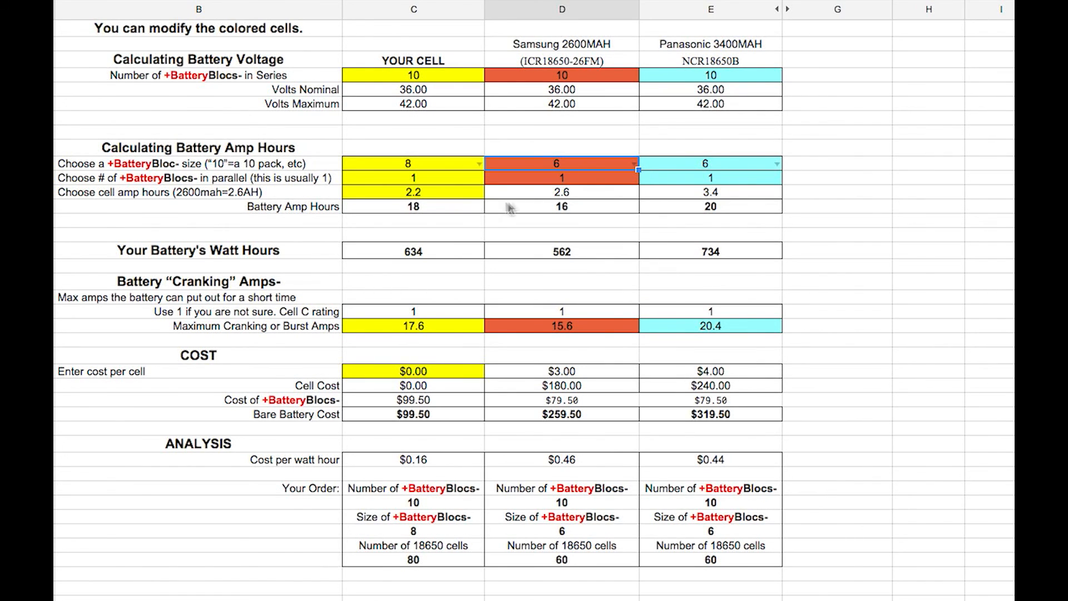
# Change the Samsung cell's BatteryBloc size to 8 and check its battery amp hours and watt hours
pyautogui.click(579, 251)
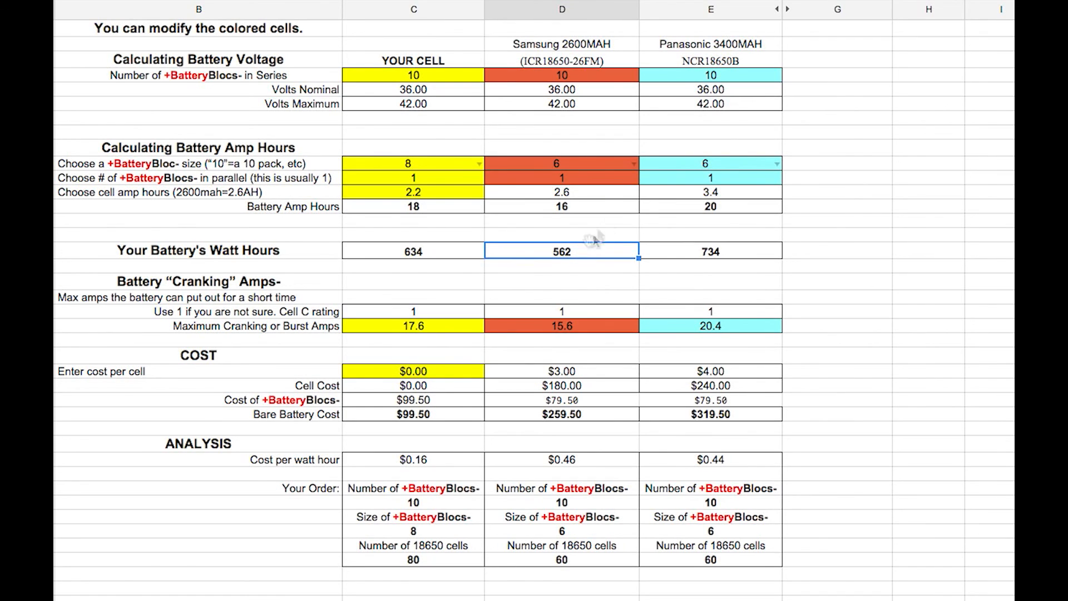
pyautogui.click(633, 164)
pyautogui.click(504, 227)
pyautogui.click(588, 251)
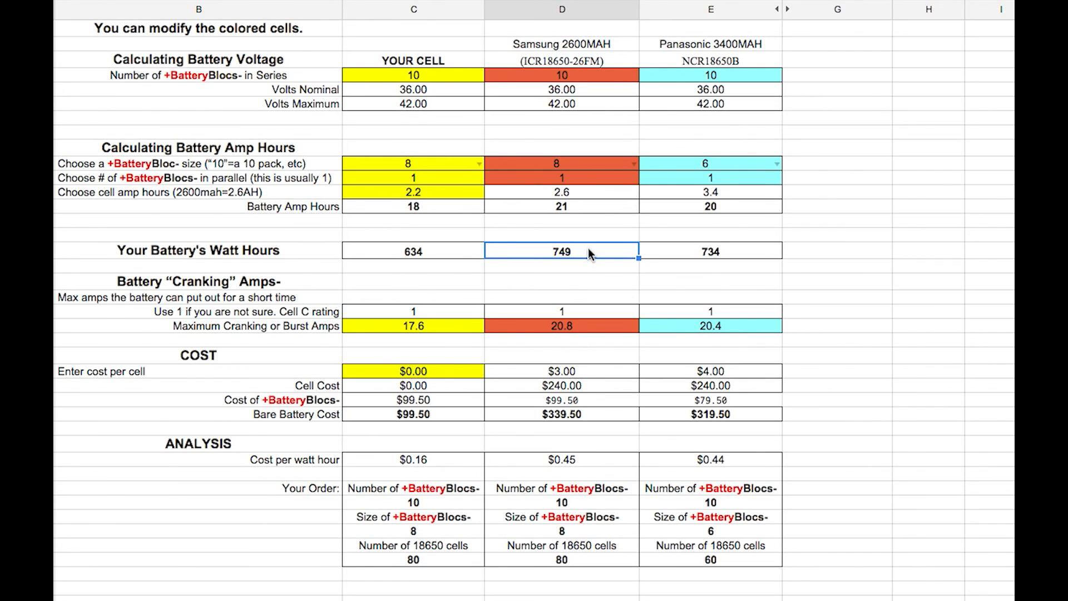
pyautogui.click(589, 204)
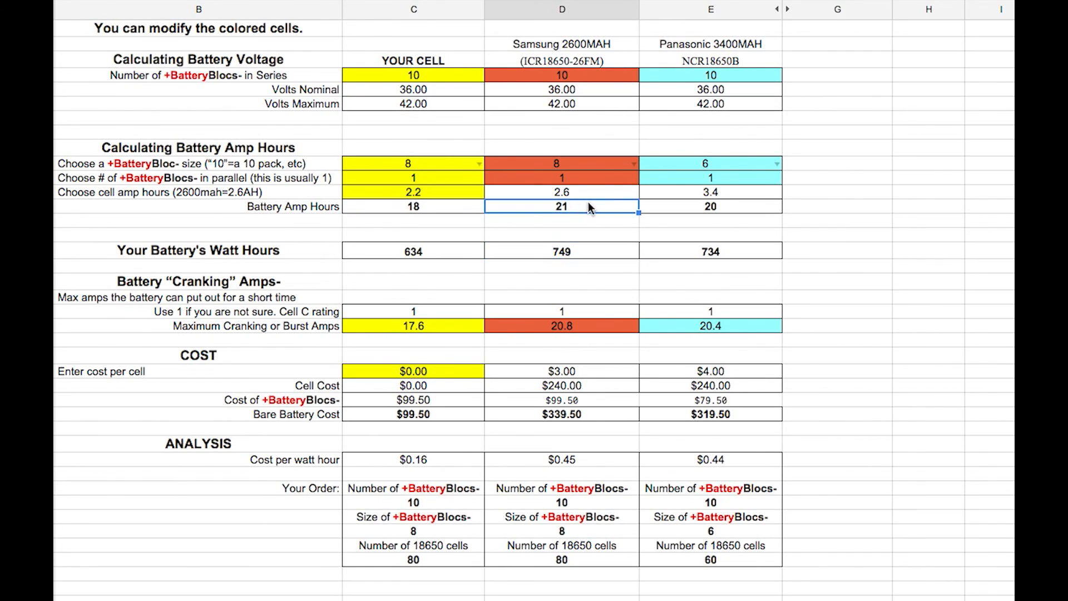
pyautogui.click(592, 251)
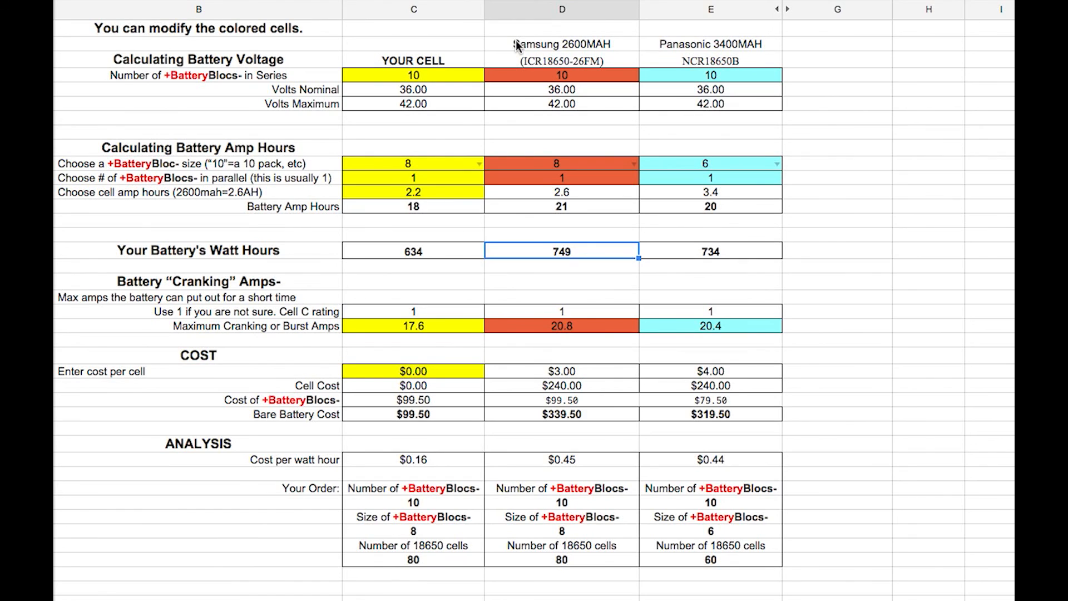
# Try 11 BatteryBlocs in series for the Panasonic 3400MAH cell and return the count to 10
pyautogui.click(765, 76)
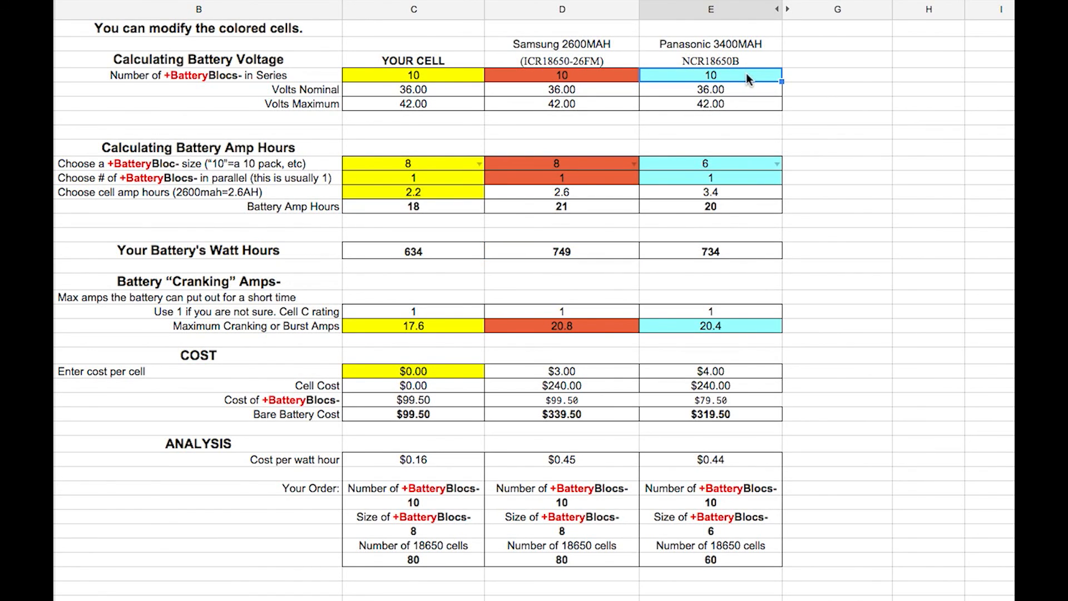
pyautogui.write('11')
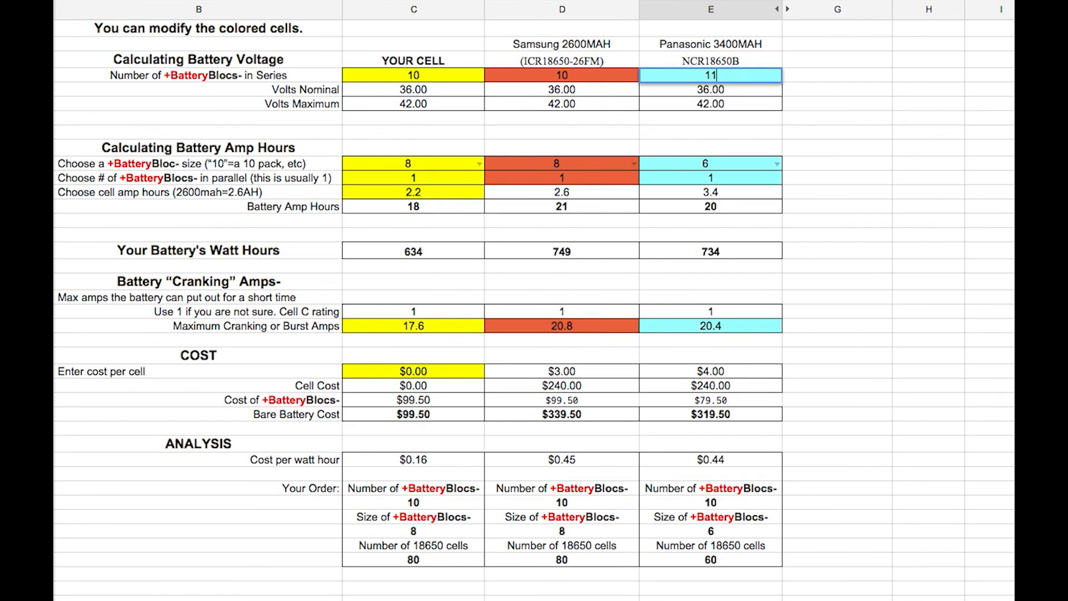
pyautogui.press('Return')
pyautogui.click(735, 71)
pyautogui.write('10')
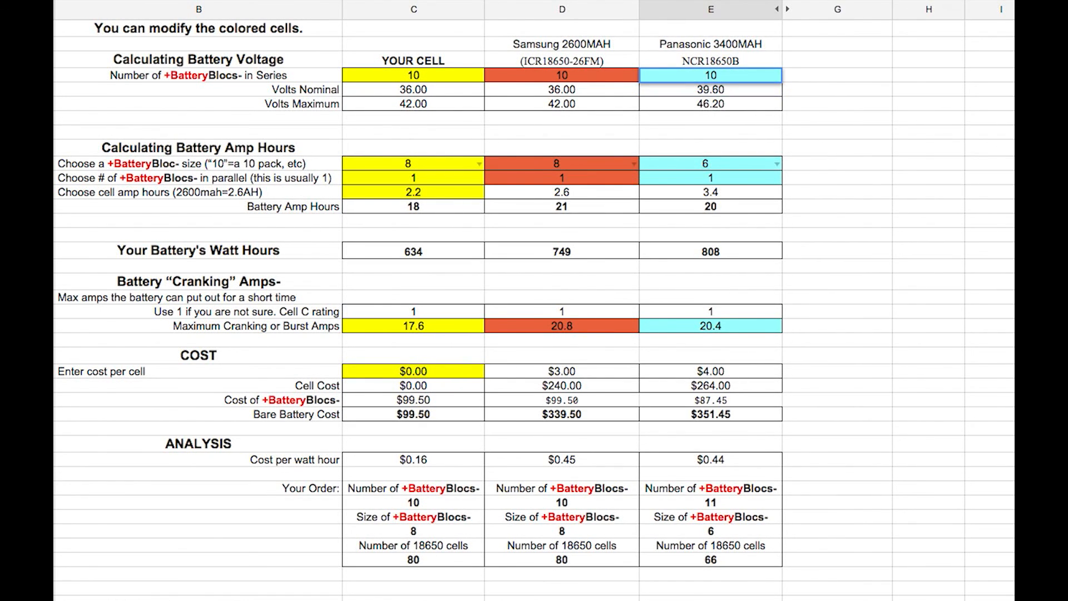
pyautogui.press('Return')
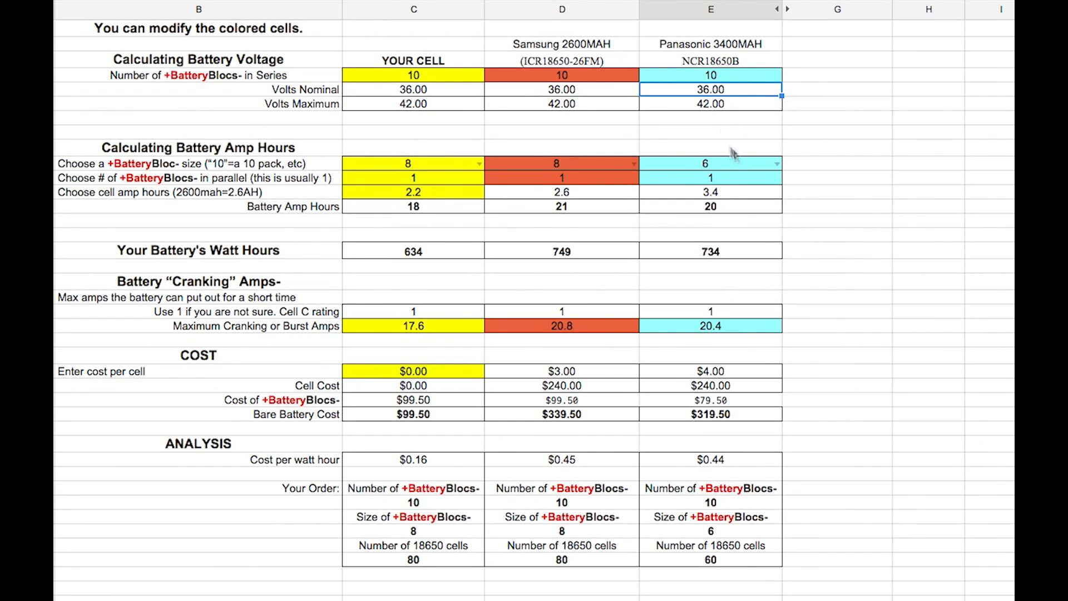
# Try BatteryBloc size 4 for the Panasonic cell, compare its amp hours and watt hours, and return the size to 6
pyautogui.click(771, 166)
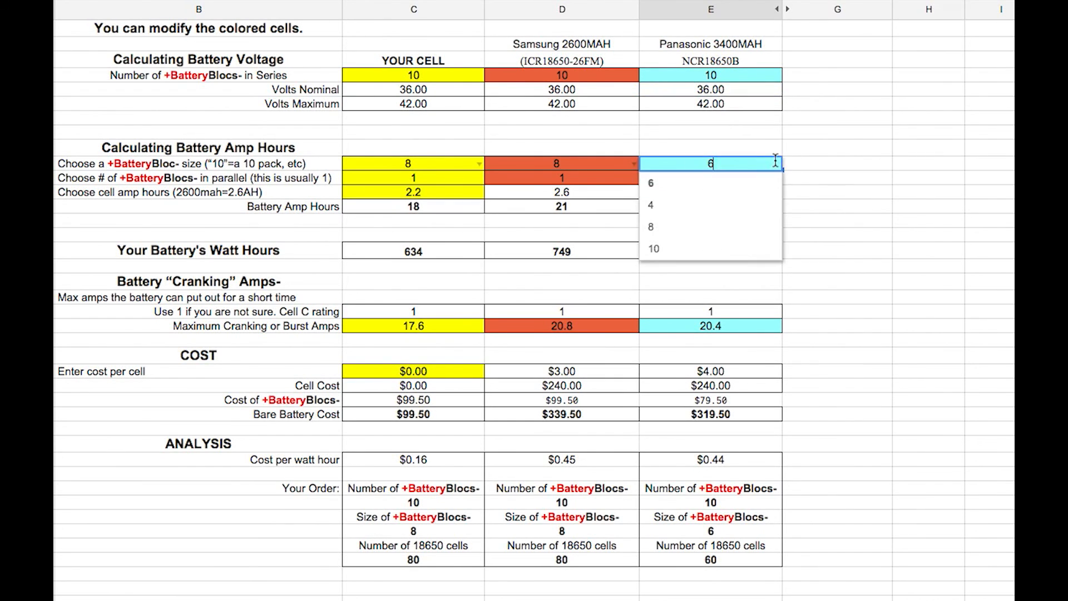
pyautogui.click(674, 209)
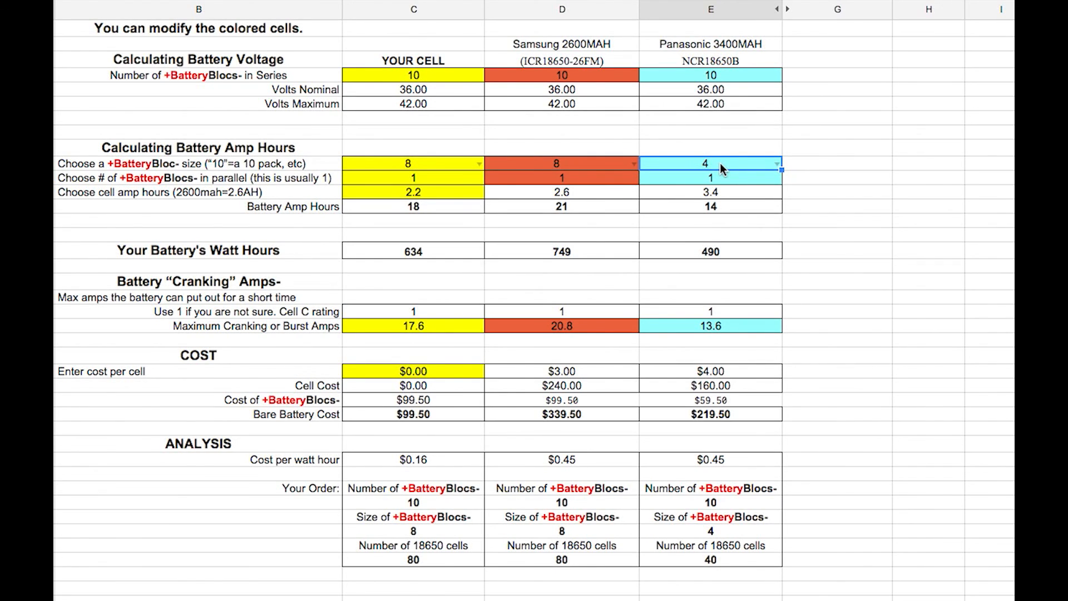
pyautogui.click(726, 190)
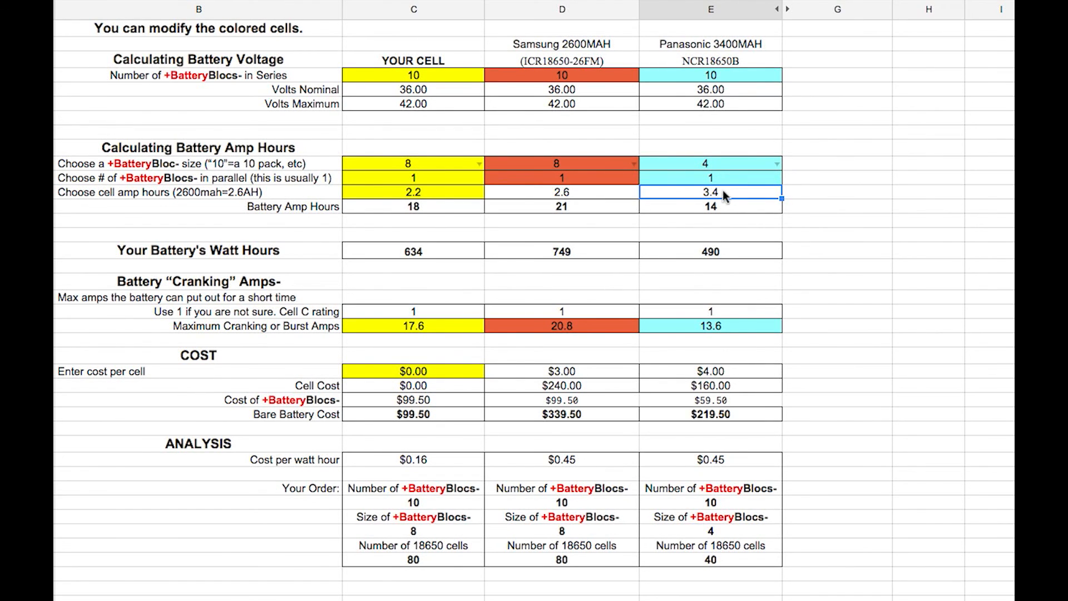
pyautogui.click(588, 193)
pyautogui.click(694, 191)
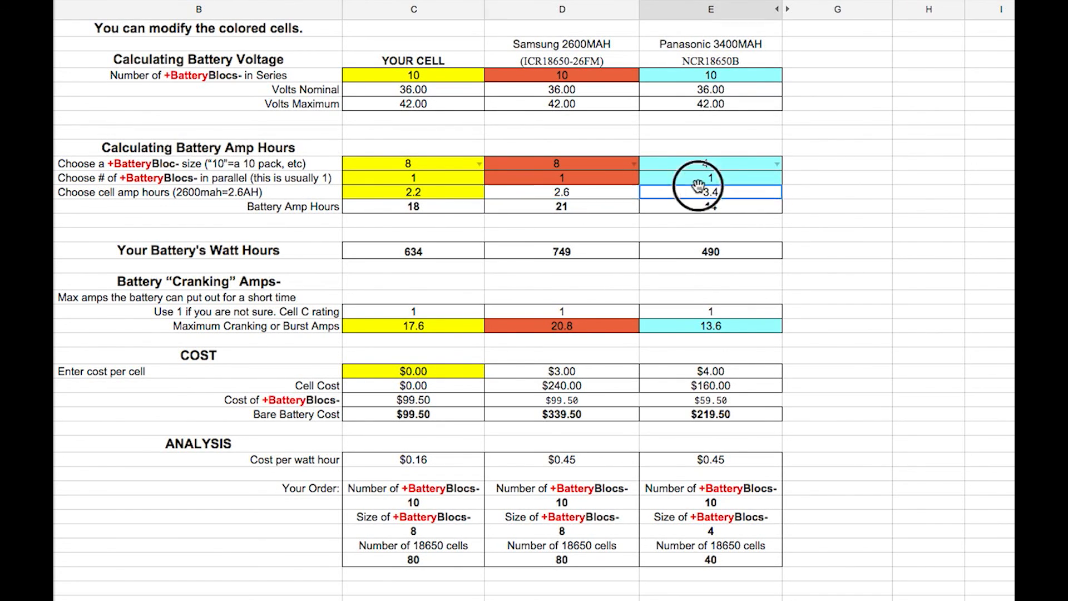
pyautogui.click(731, 208)
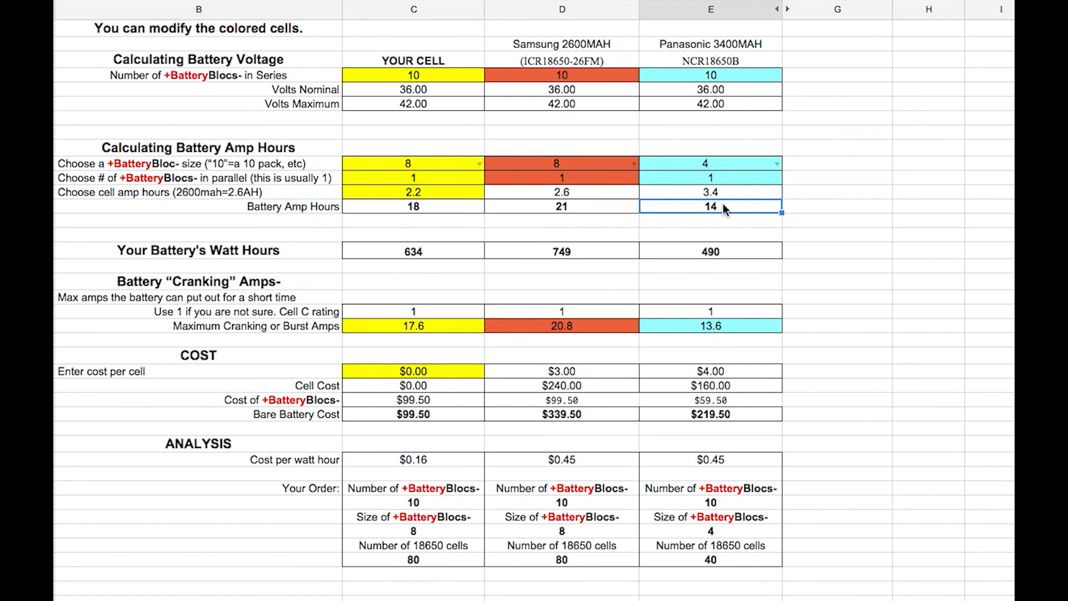
pyautogui.click(730, 251)
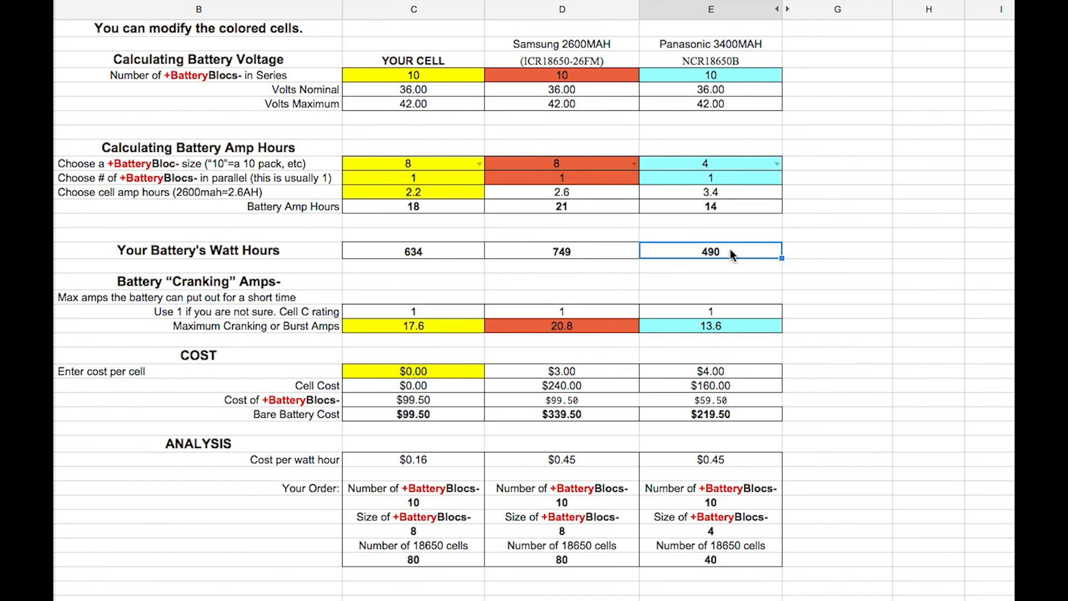
pyautogui.click(777, 163)
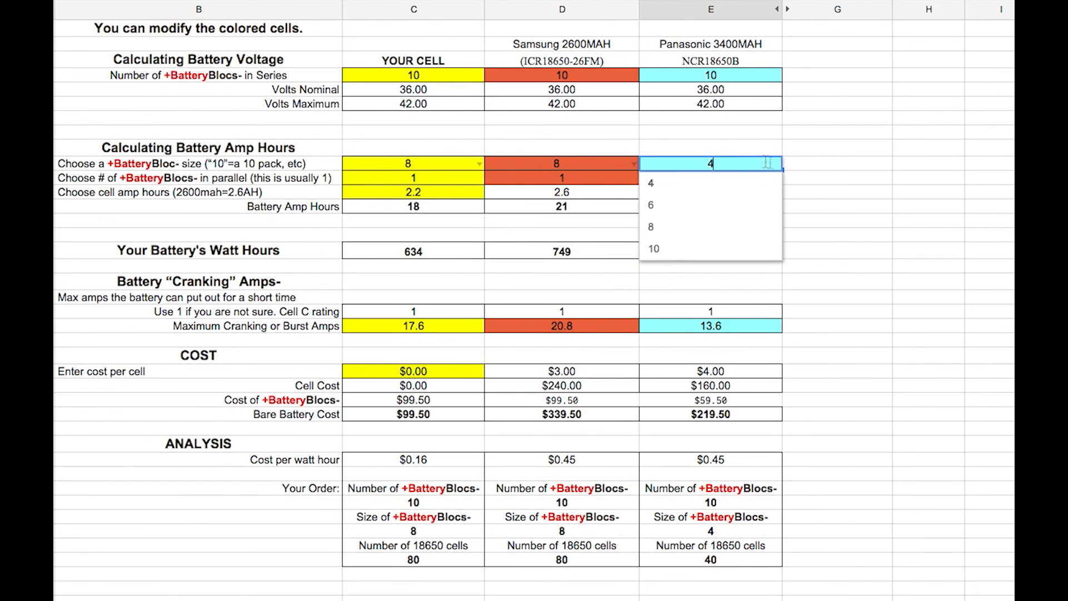
pyautogui.click(666, 203)
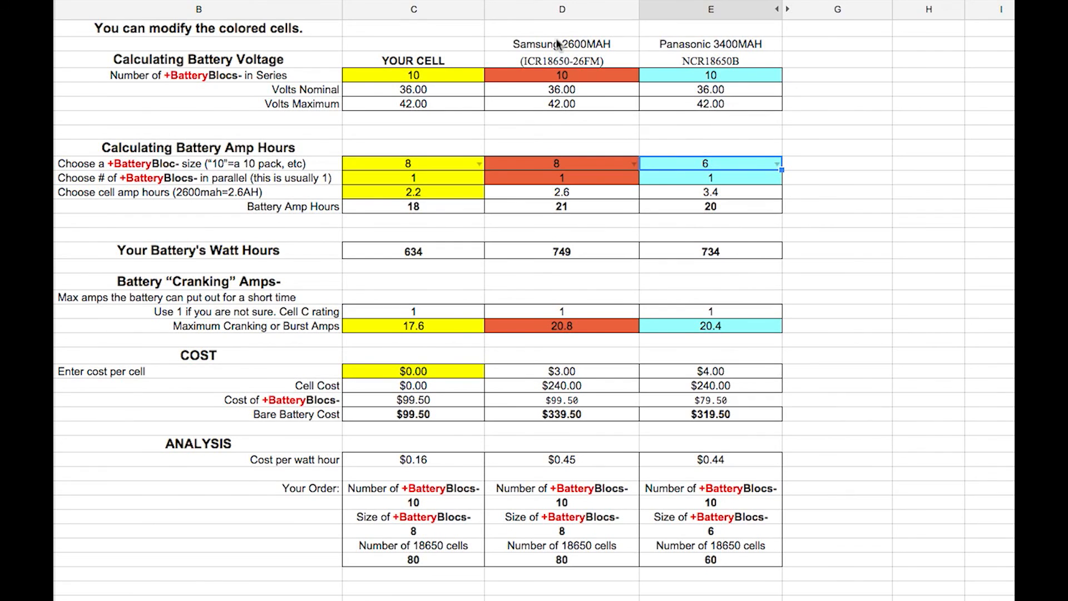
# Review the Samsung pack's cost per cell, cell cost, BatteryBlocs cost and bare battery cost
pyautogui.click(587, 370)
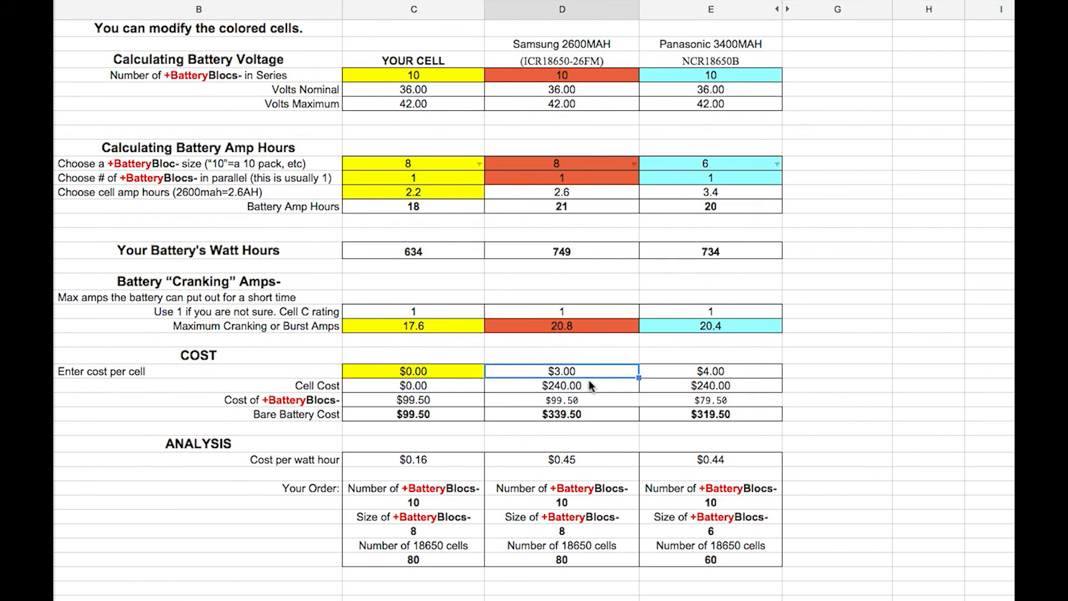
pyautogui.click(593, 389)
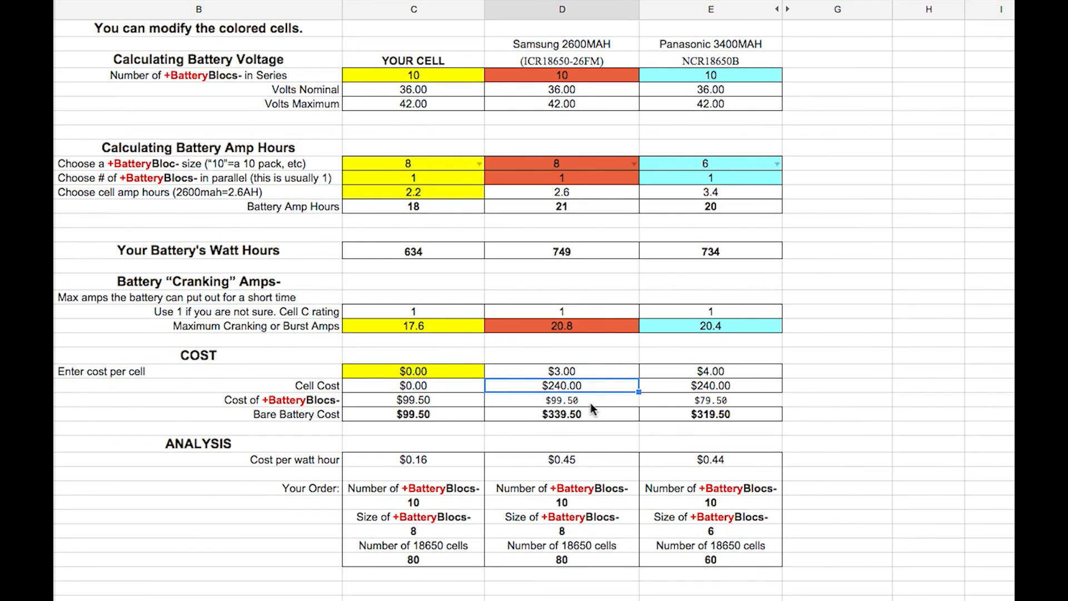
pyautogui.click(592, 399)
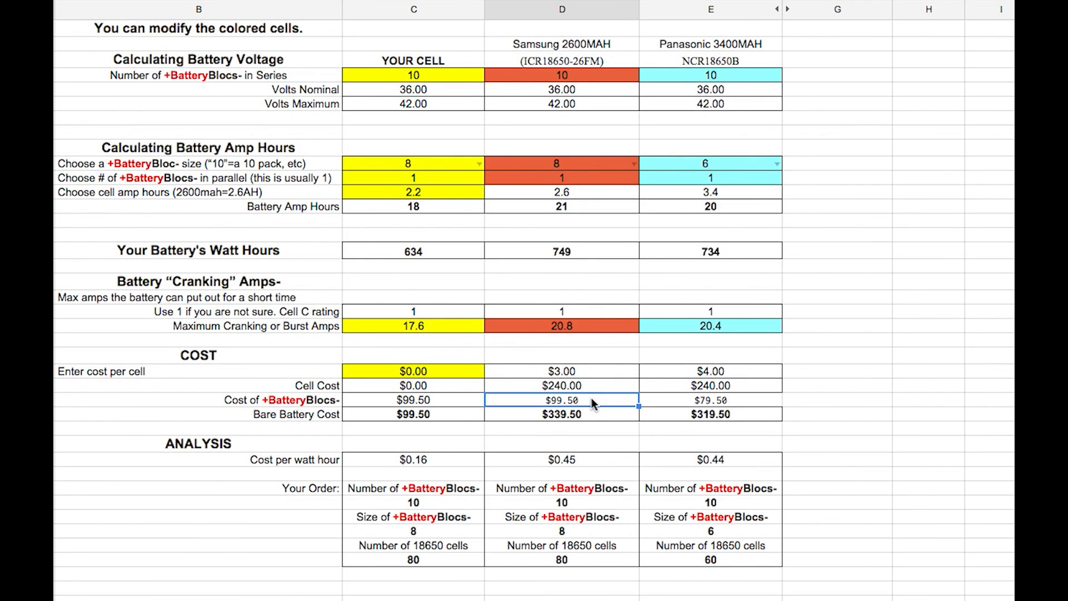
pyautogui.click(591, 414)
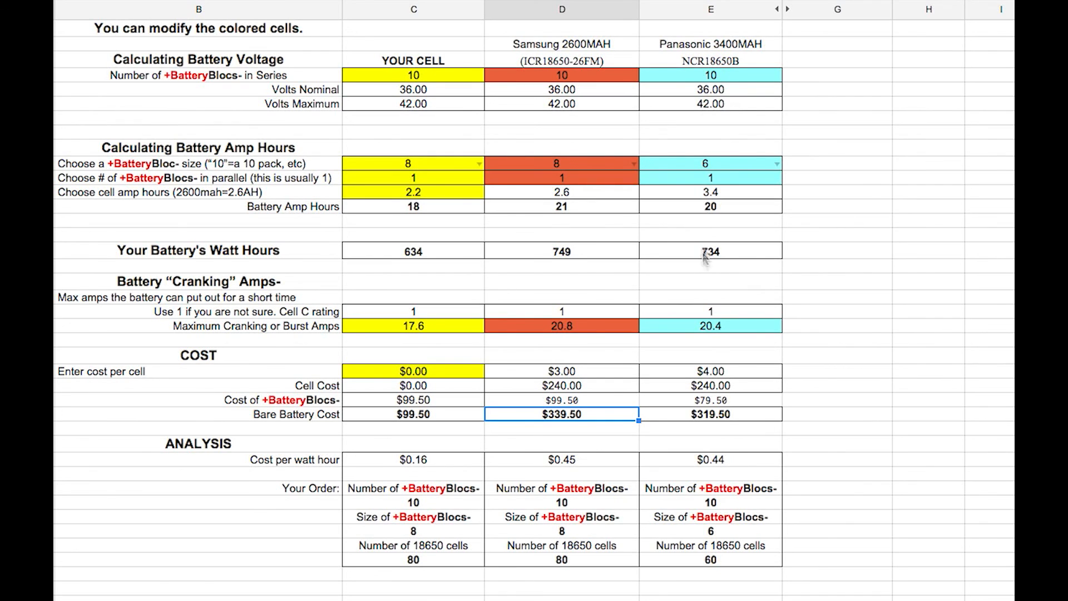
# Compare the cost per cell and total cell cost between the Panasonic and Samsung packs
pyautogui.click(739, 374)
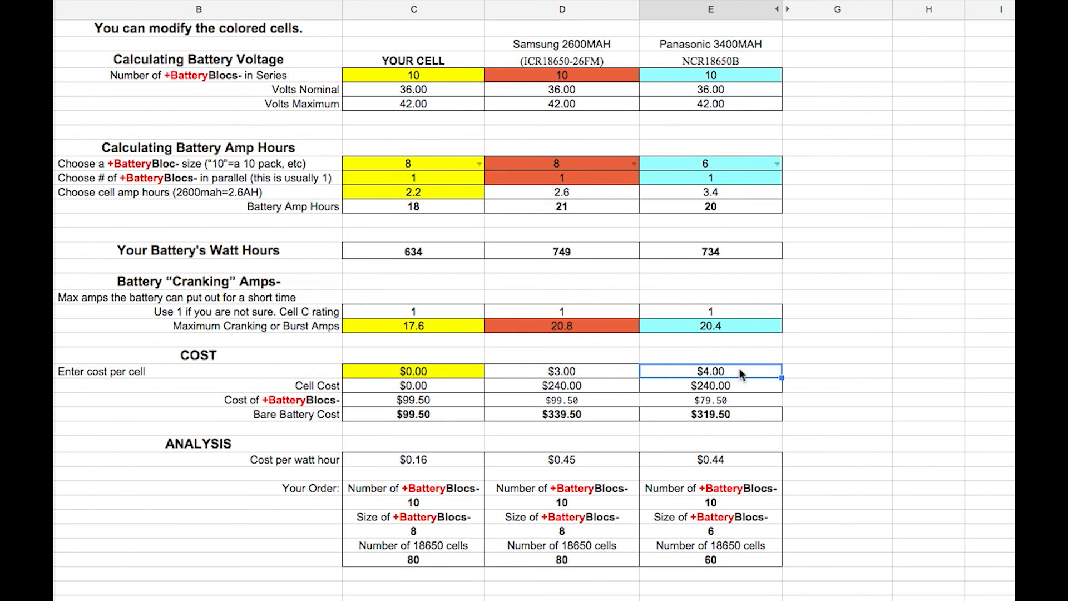
pyautogui.click(589, 369)
pyautogui.click(690, 374)
pyautogui.click(598, 377)
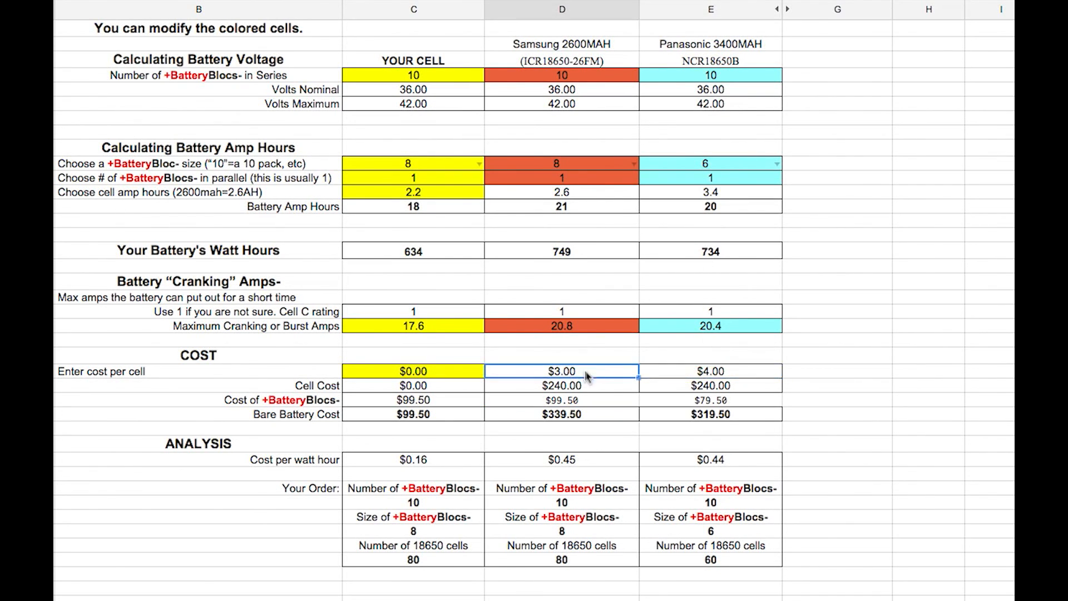
pyautogui.click(697, 367)
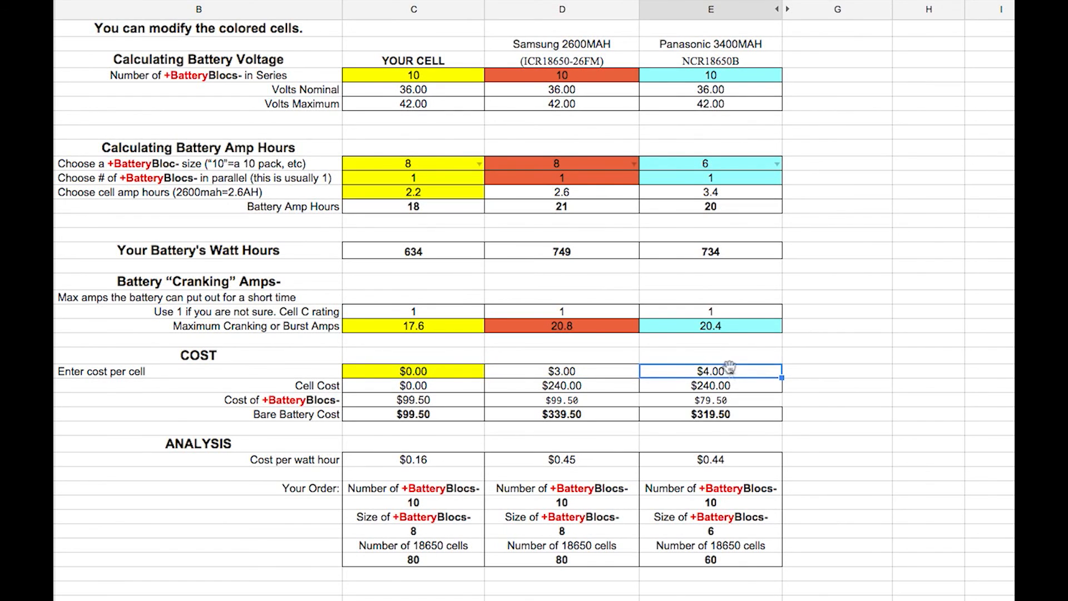
pyautogui.click(737, 385)
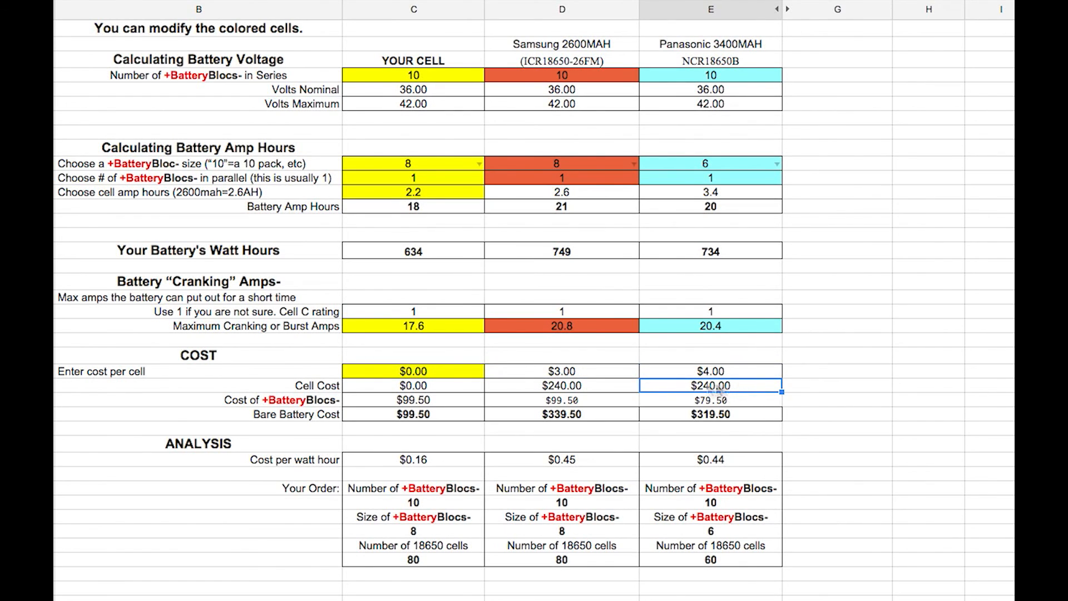
pyautogui.click(592, 383)
pyautogui.click(712, 387)
# Compare the number of 18650 cells and cost per watt hour of both packs, and check the Panasonic BatteryBlocs cost
pyautogui.click(727, 556)
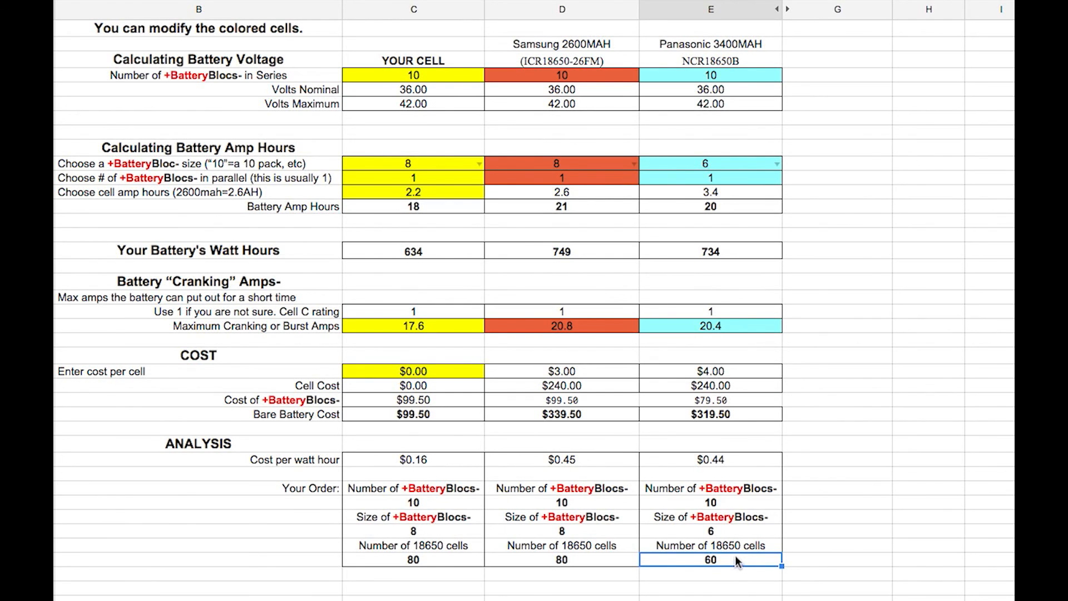
pyautogui.click(582, 558)
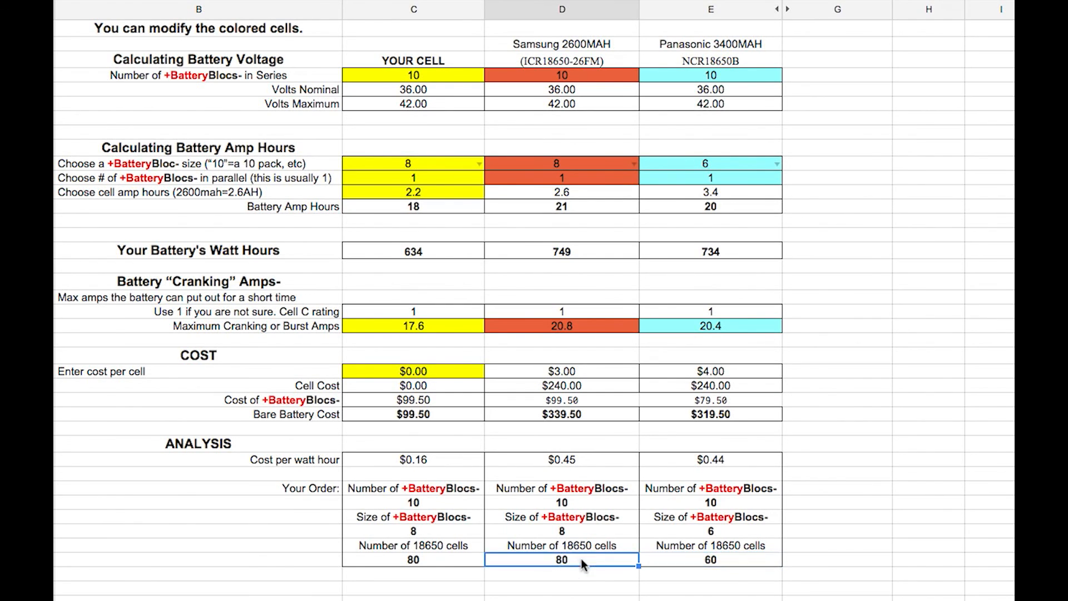
pyautogui.click(700, 558)
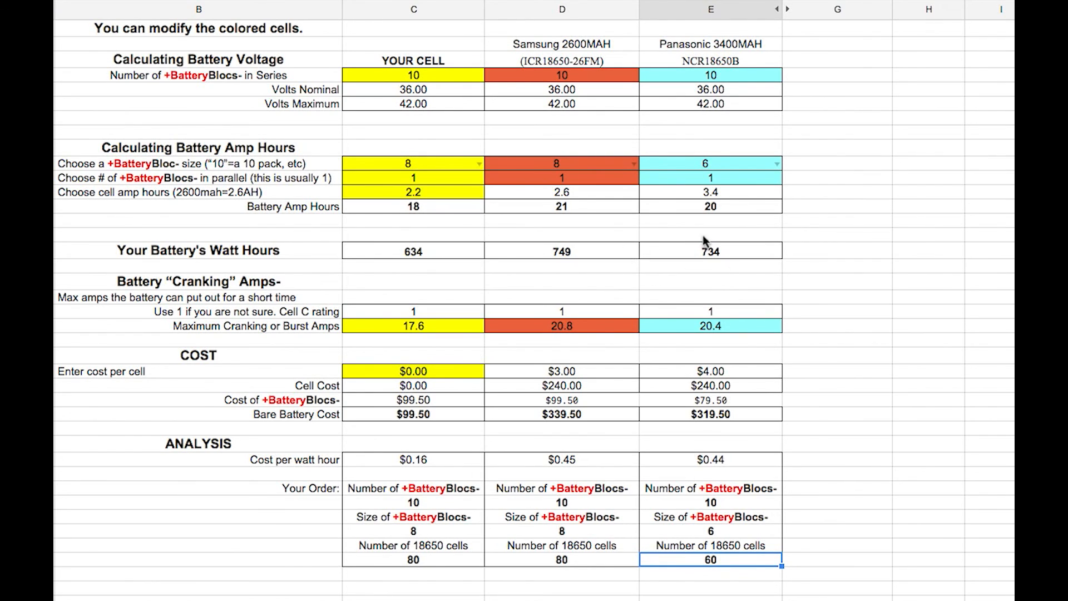
pyautogui.click(743, 396)
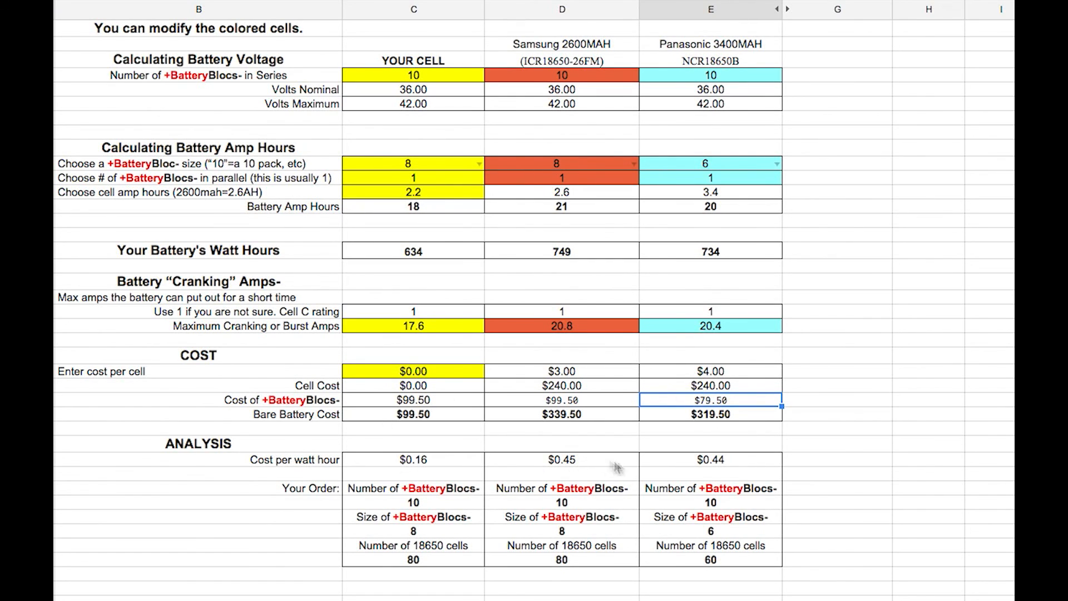
pyautogui.click(738, 456)
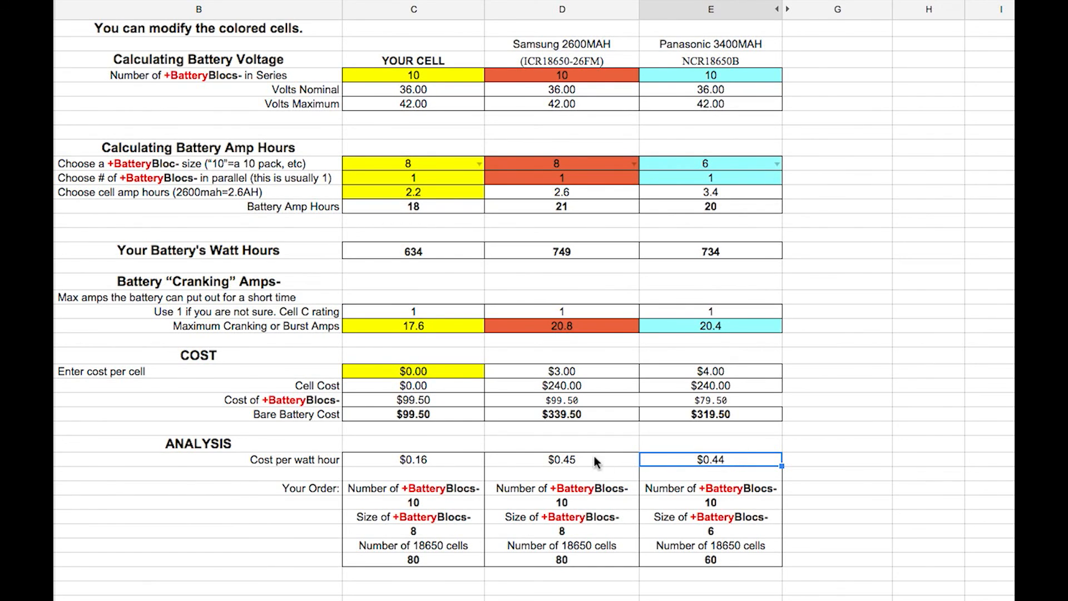
pyautogui.click(597, 459)
pyautogui.click(740, 458)
pyautogui.click(723, 561)
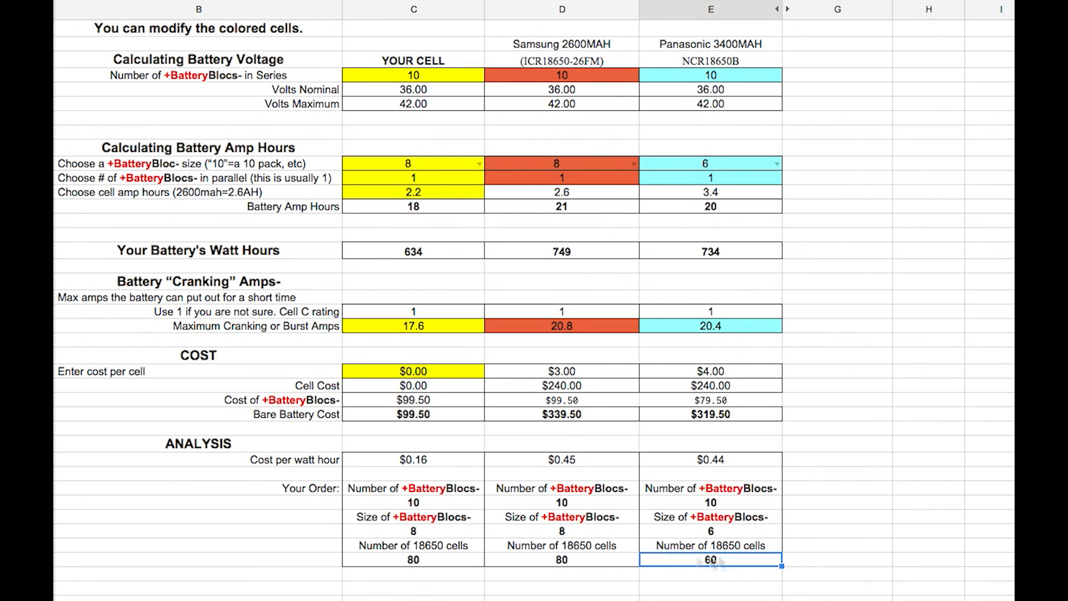
pyautogui.click(589, 557)
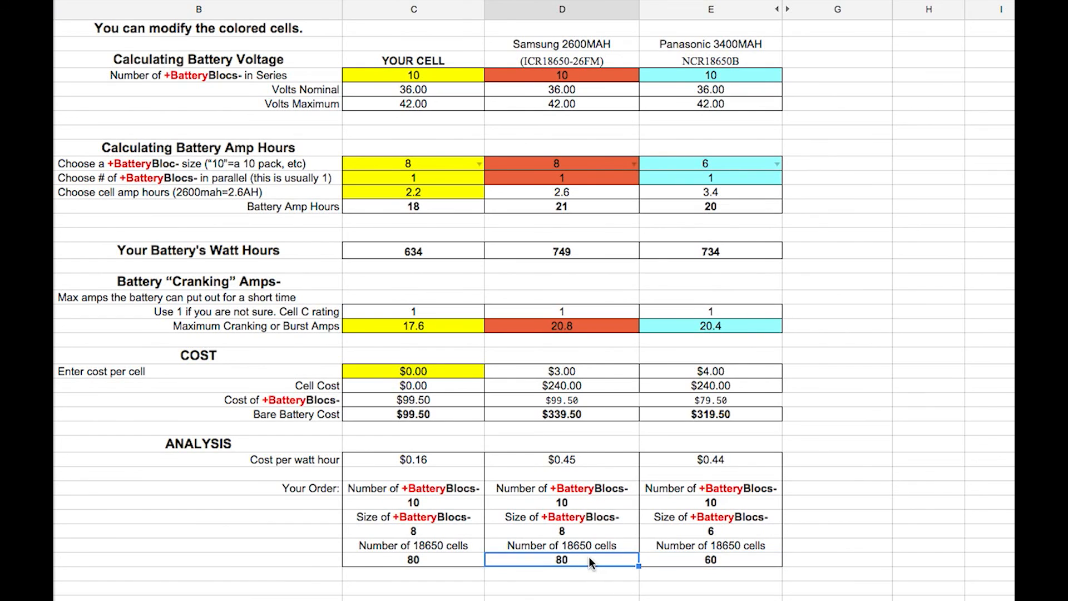
pyautogui.click(716, 561)
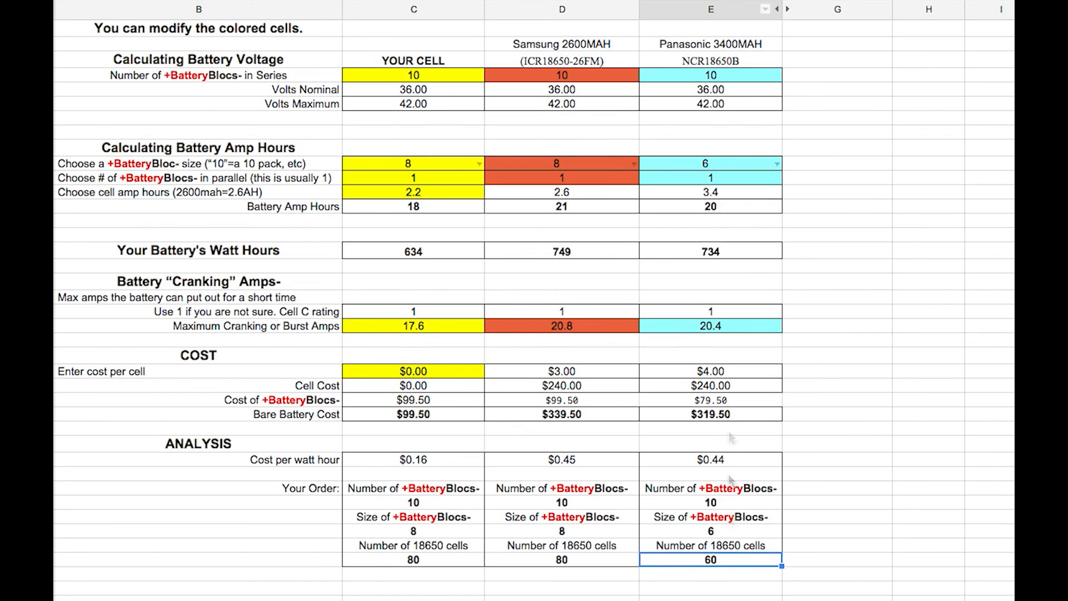
# Set the custom cell's amp hours to 2 and check its series count and battery amp hours
pyautogui.click(399, 58)
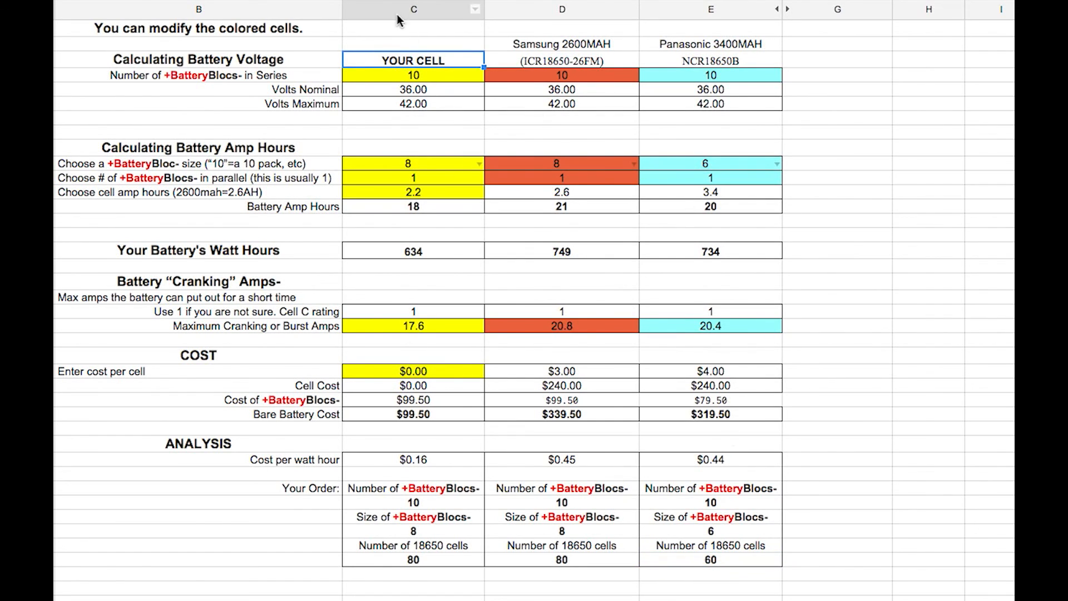
pyautogui.click(425, 193)
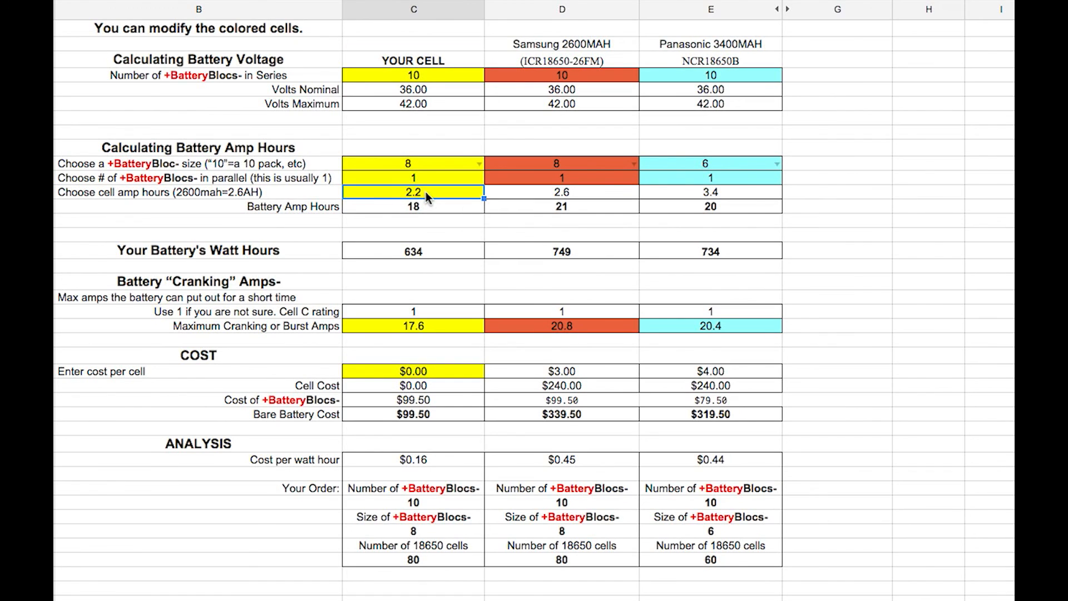
pyautogui.write('2')
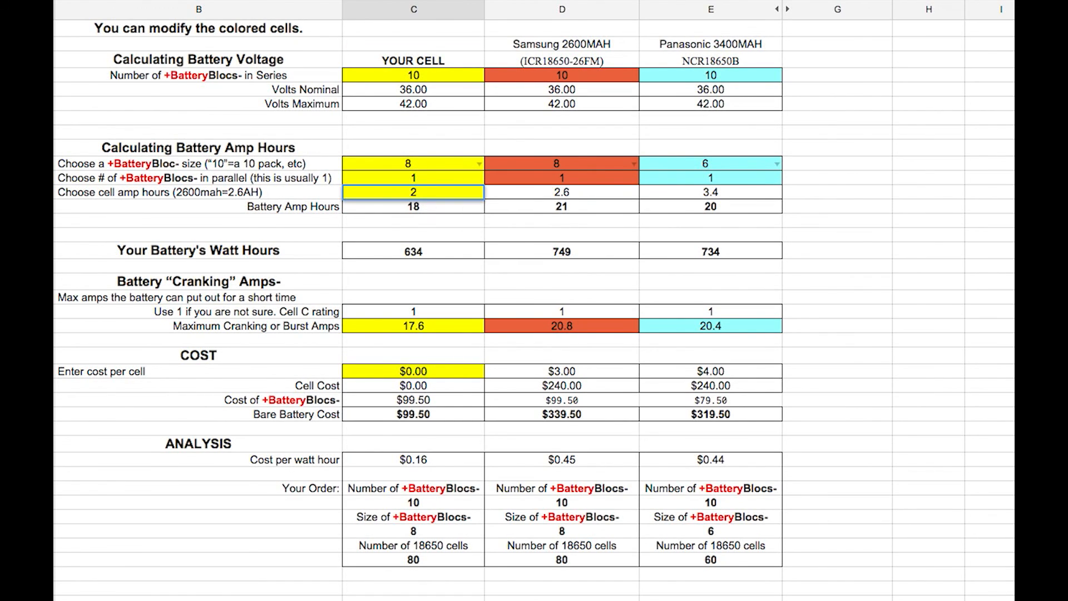
pyautogui.press('Return')
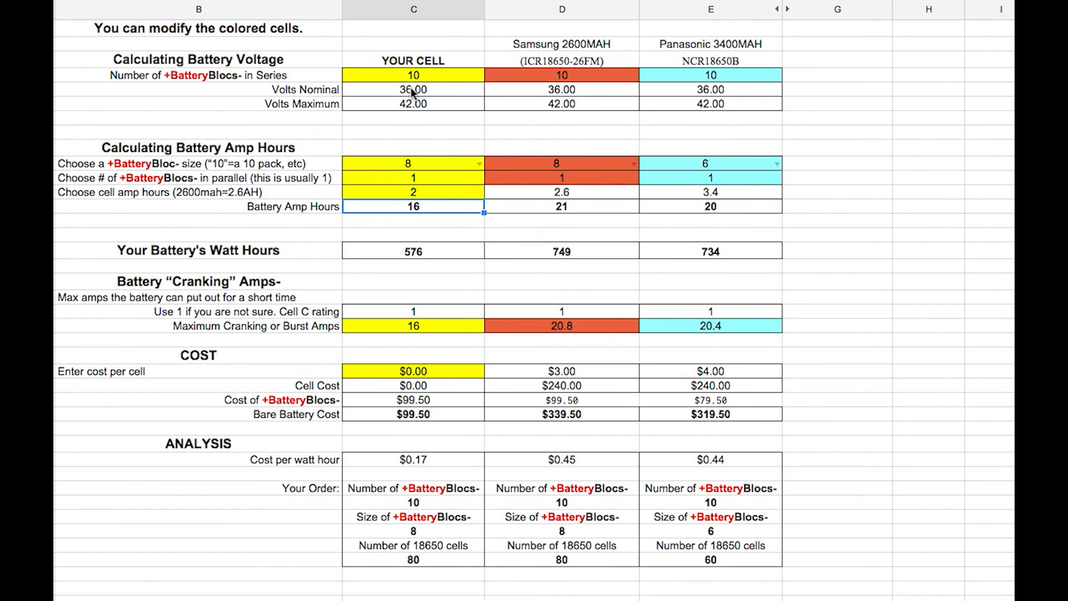
pyautogui.click(416, 74)
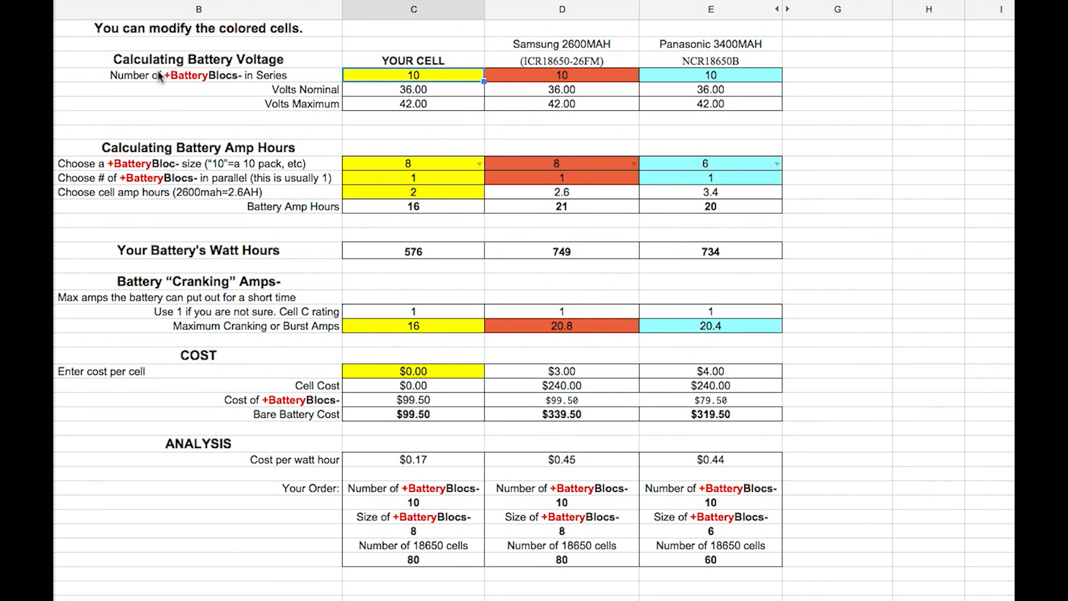
pyautogui.click(426, 207)
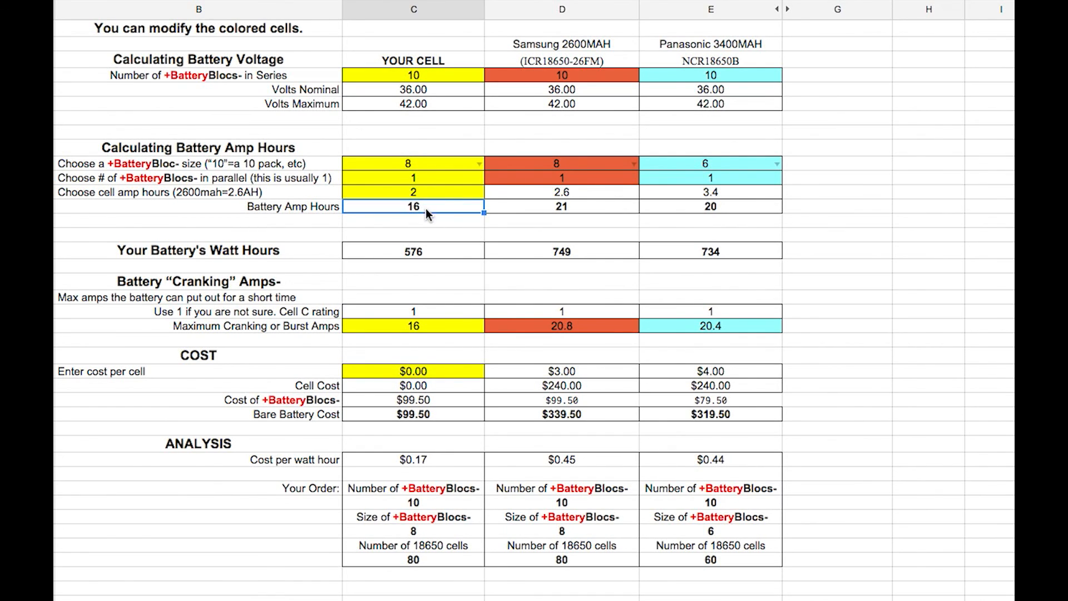
# Choose BatteryBloc size 10 for the custom cell and check the pack's watt hours
pyautogui.click(478, 166)
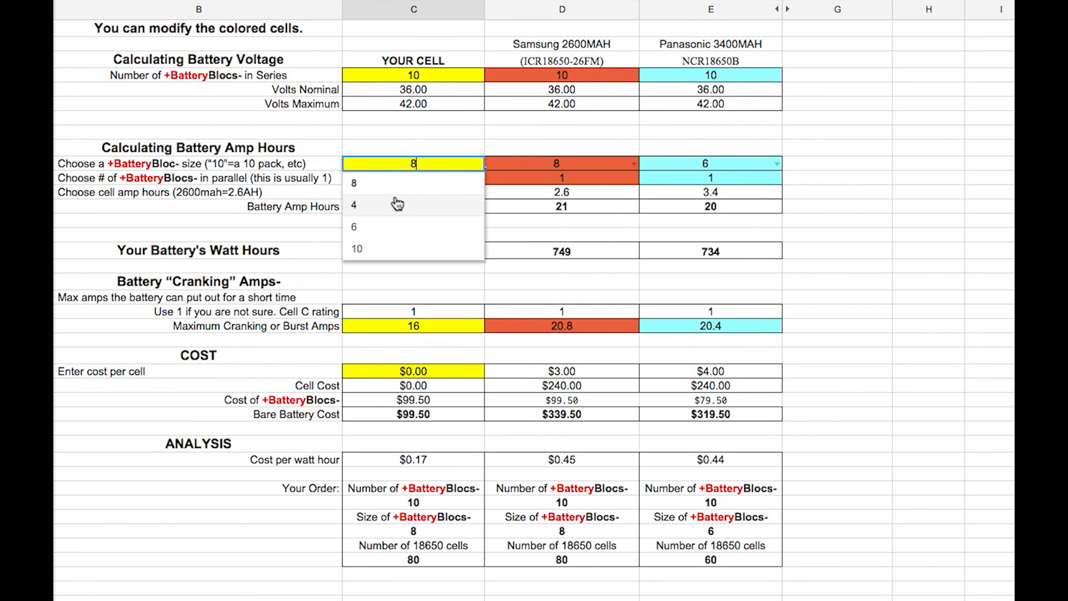
pyautogui.click(468, 134)
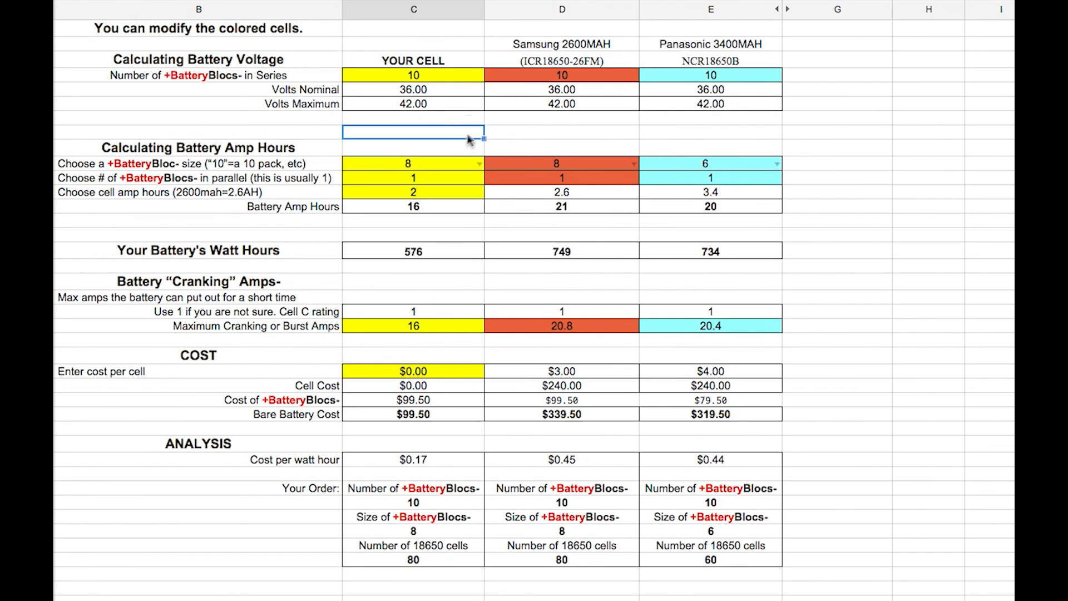
pyautogui.click(479, 163)
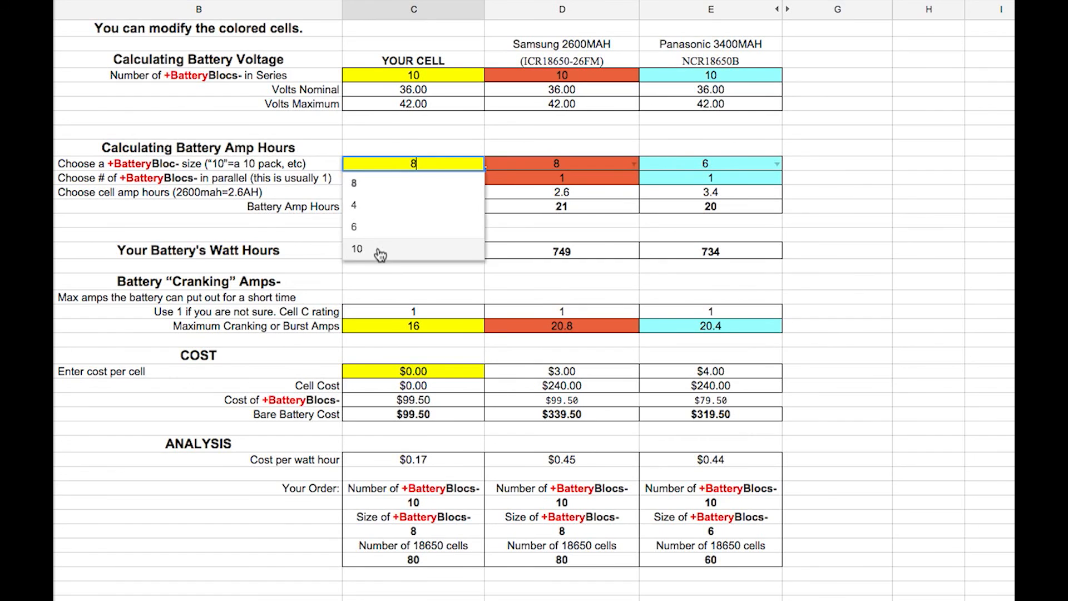
pyautogui.click(379, 250)
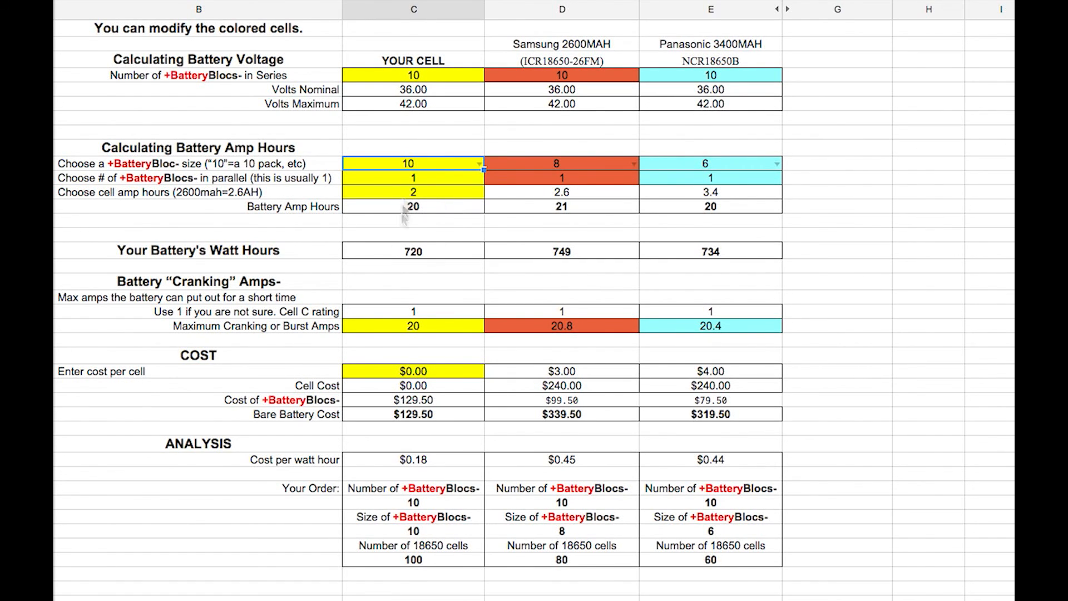
pyautogui.click(436, 251)
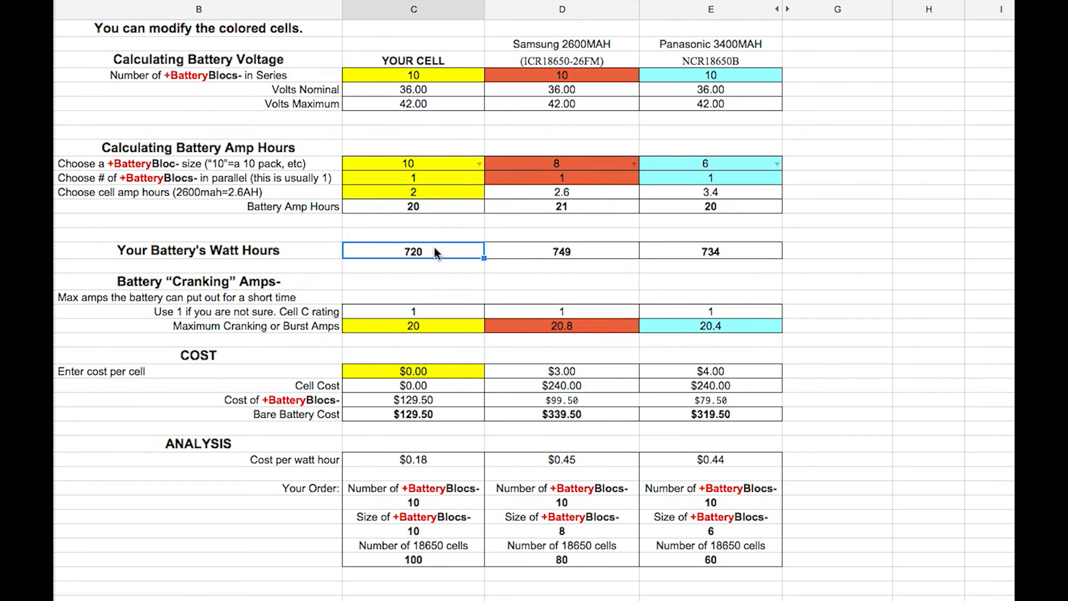
# Compare the BatteryBloc sizes of the Panasonic and Samsung packs with the custom pack's size and cell amp hours
pyautogui.click(721, 164)
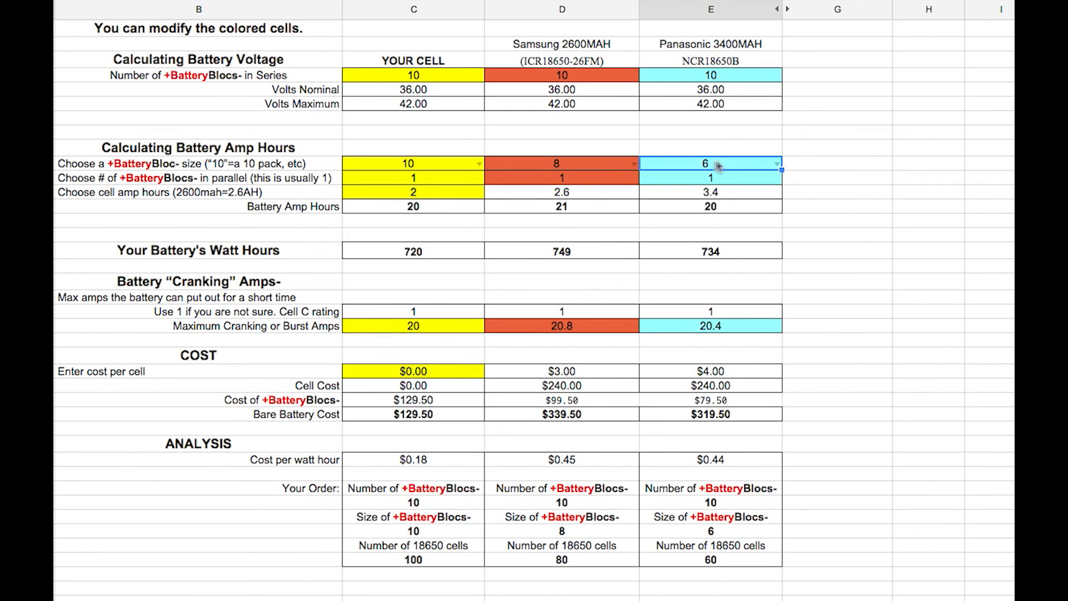
pyautogui.click(584, 163)
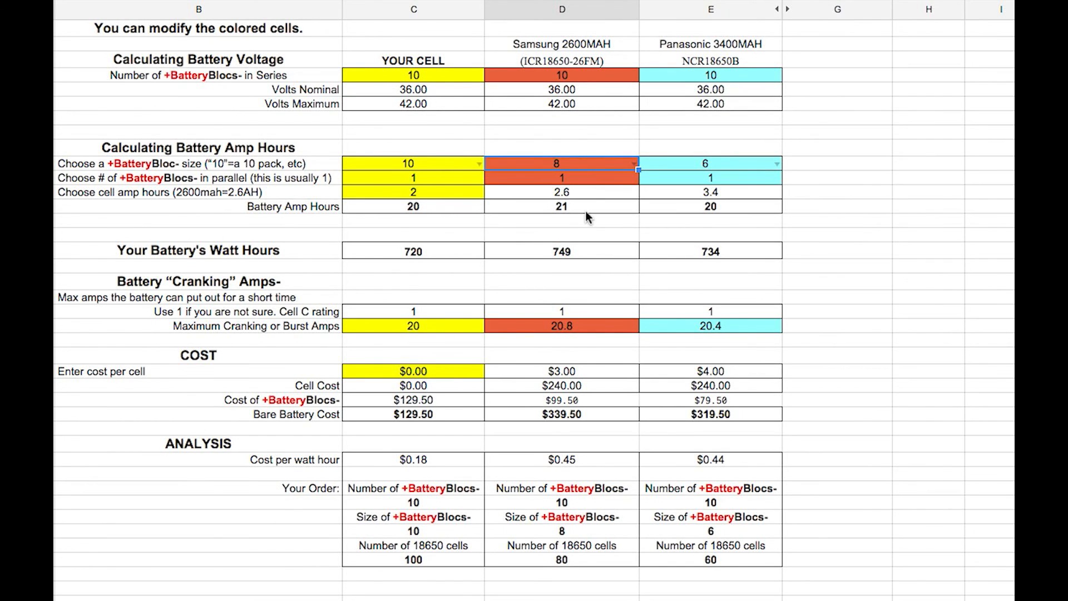
pyautogui.click(443, 192)
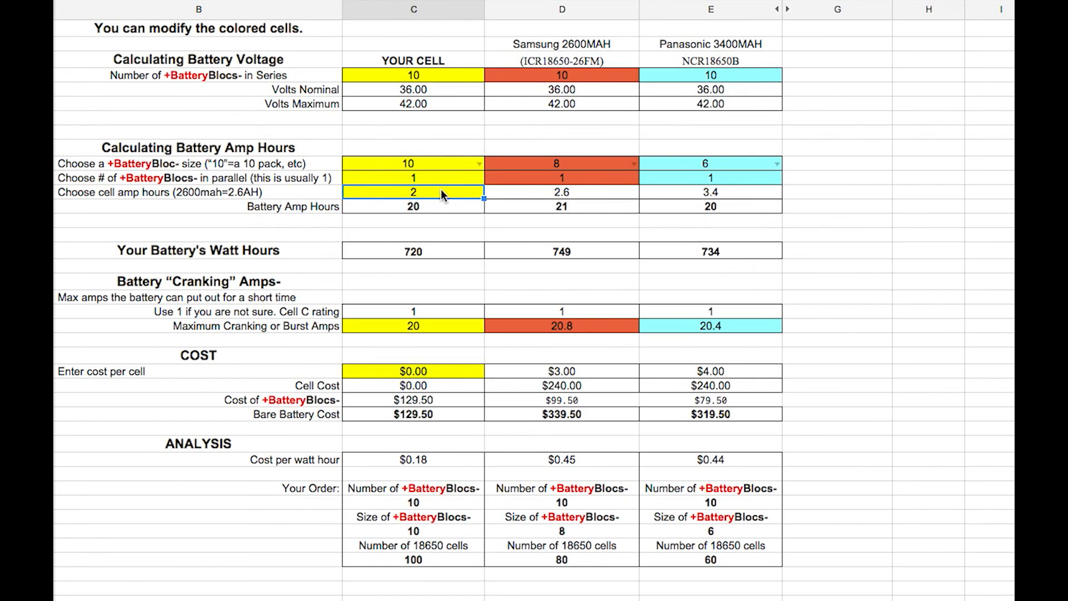
pyautogui.click(445, 159)
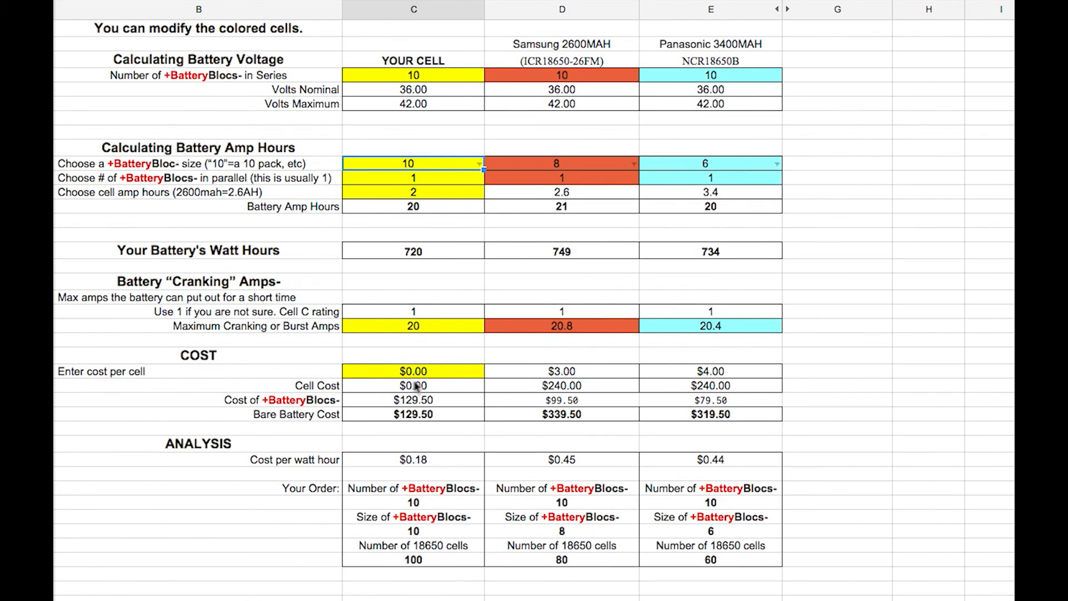
# Review the custom pack's BatteryBlocs cost, ordered BatteryBlocs size and number of 18650 cells
pyautogui.click(445, 402)
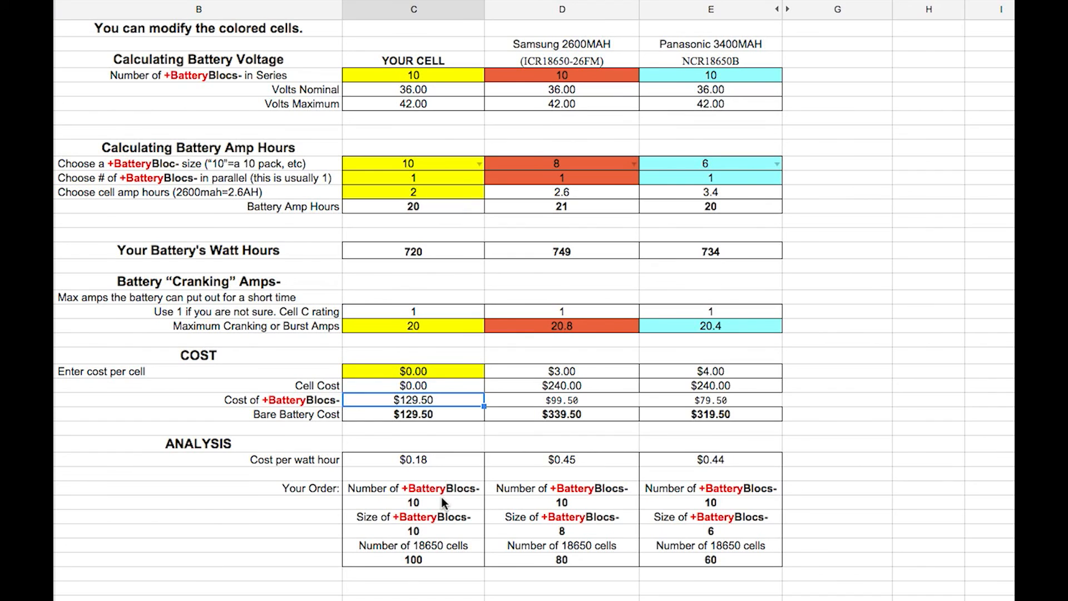
pyautogui.click(434, 526)
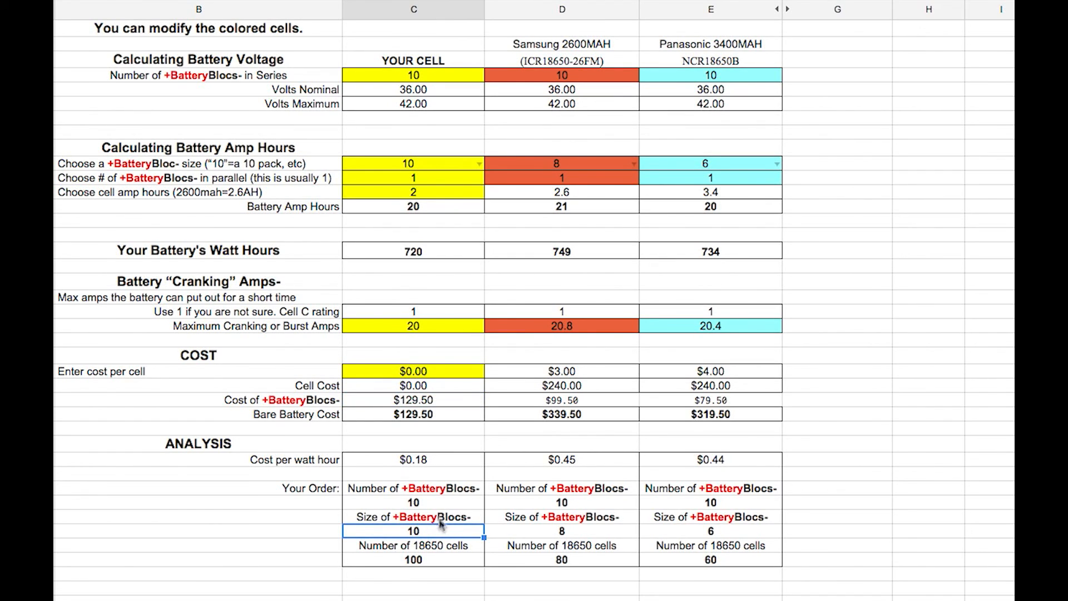
pyautogui.click(429, 561)
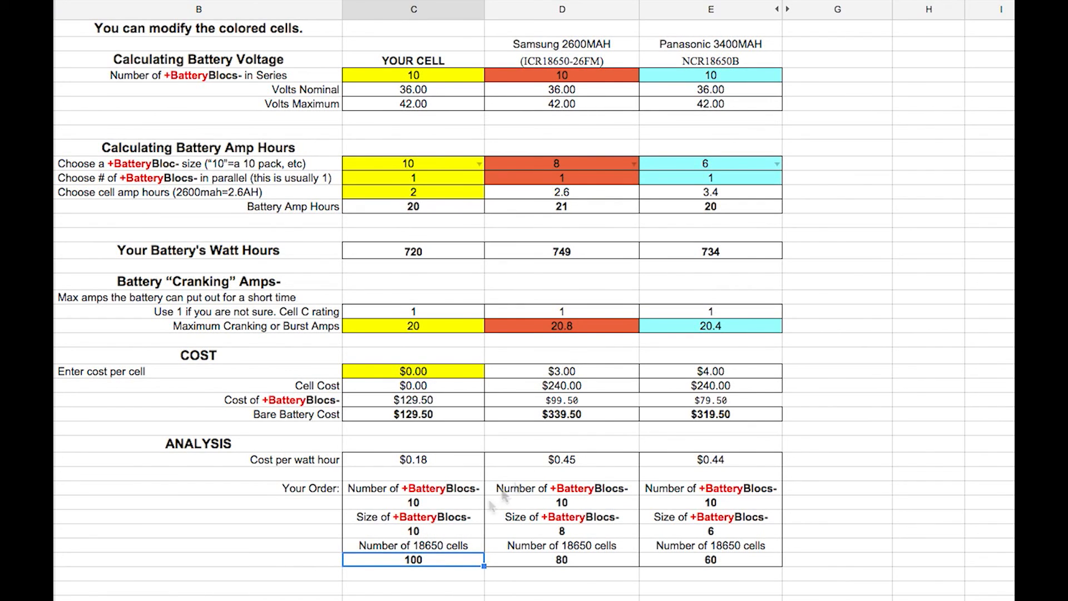
# Try 14 BatteryBlocs in series for the Panasonic pack and check its maximum voltage
pyautogui.click(746, 74)
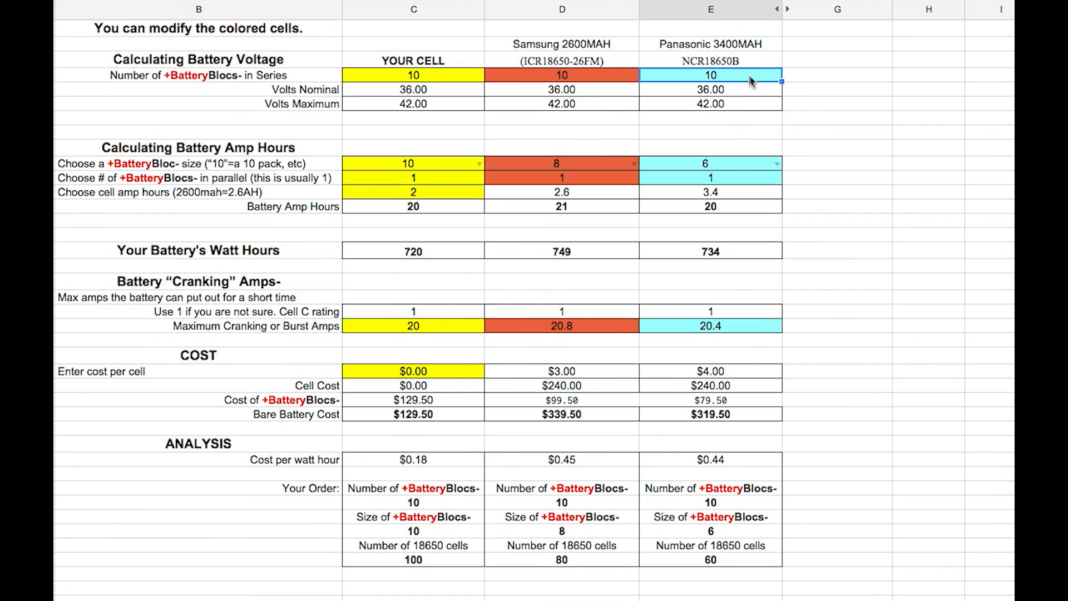
pyautogui.write('14')
pyautogui.press('Return')
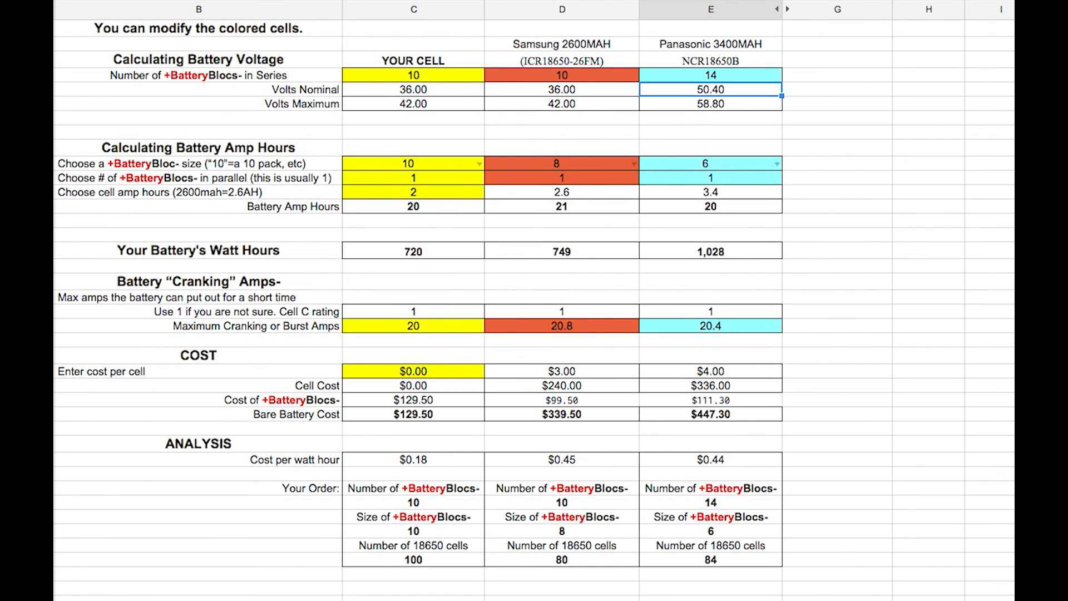
pyautogui.click(753, 99)
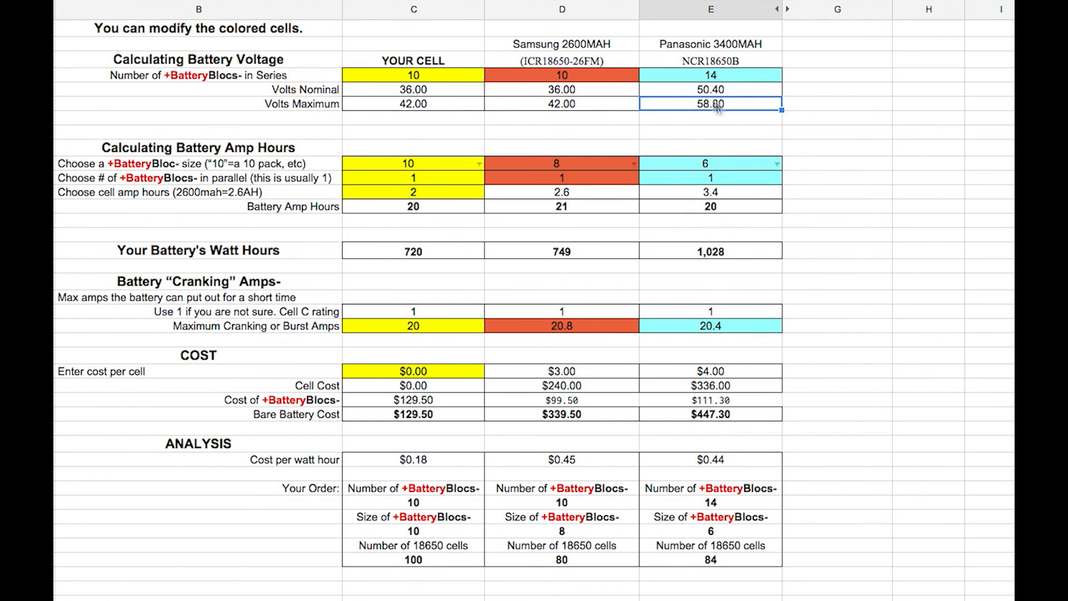
# Choose BatteryBloc size 10 for the Panasonic cell and check the pack's watt hours and bare battery cost
pyautogui.click(777, 164)
pyautogui.click(695, 249)
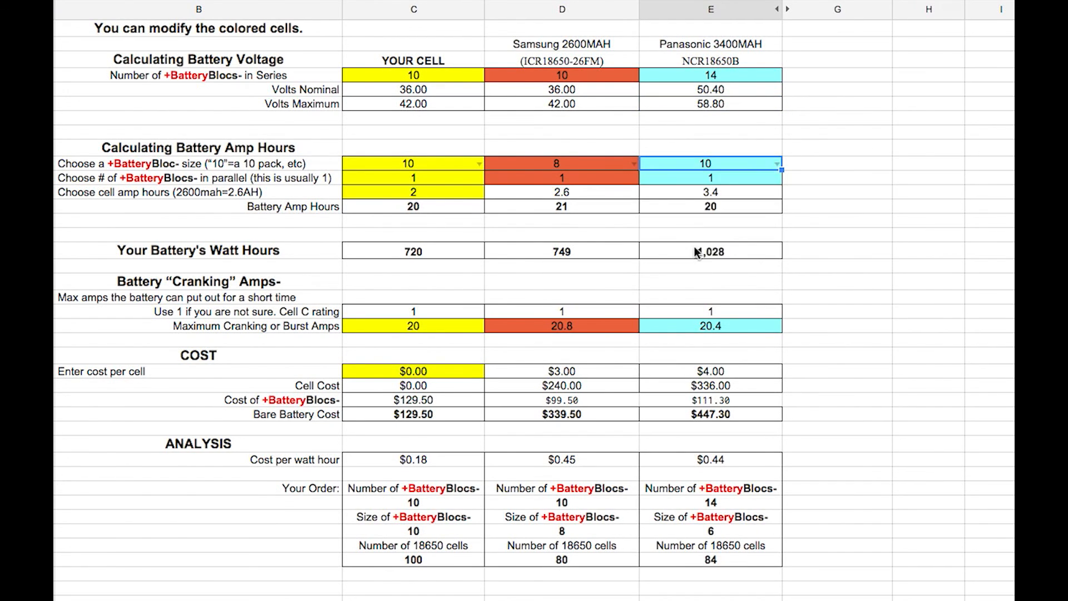
pyautogui.click(749, 253)
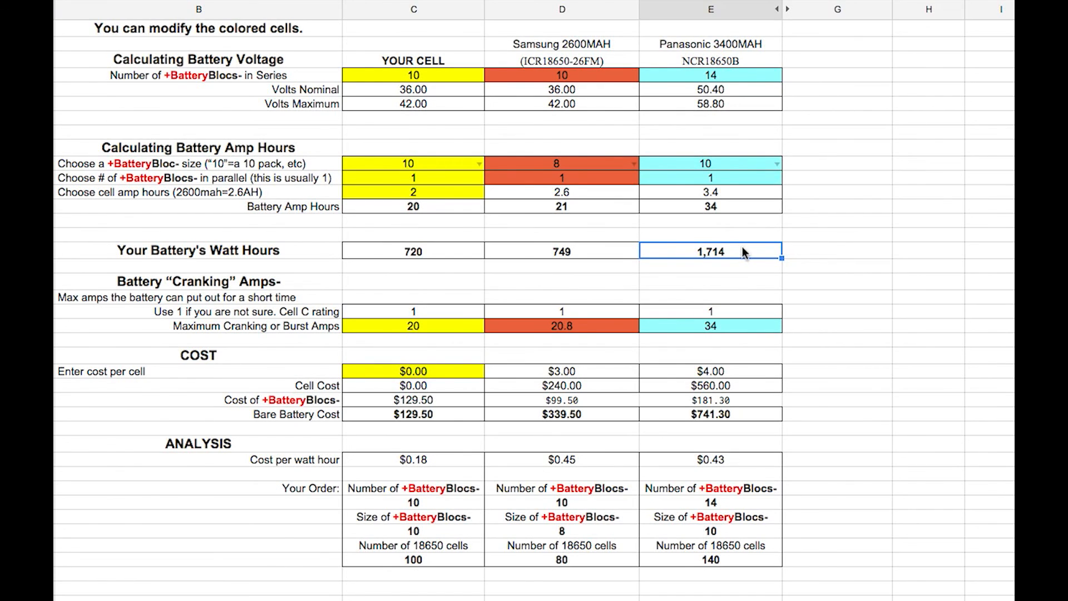
pyautogui.click(740, 418)
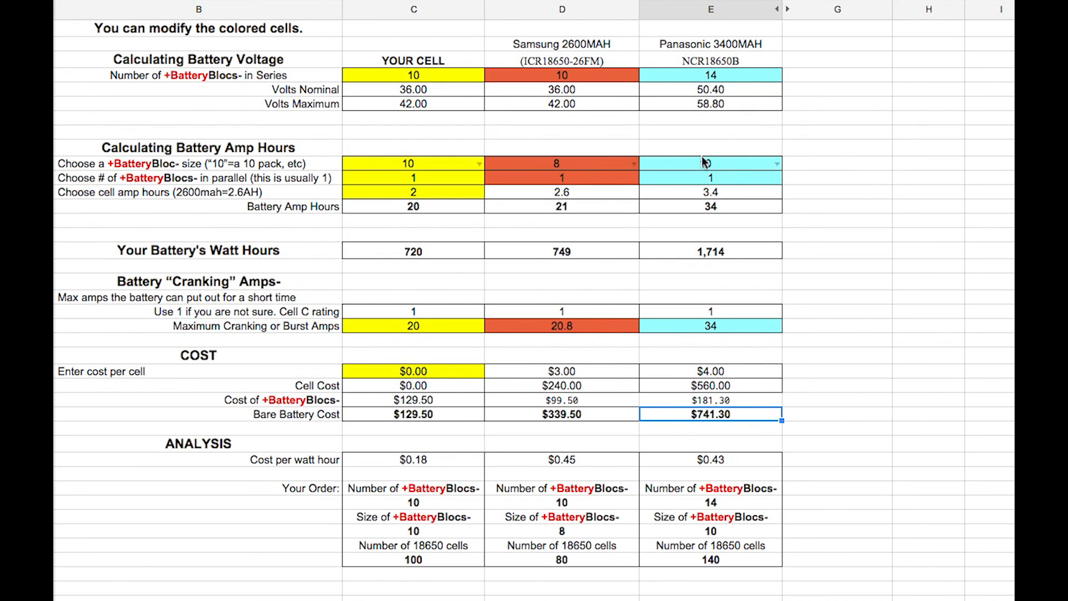
# Try 2 BatteryBlocs in parallel for the Panasonic pack and check its watt hours and bare battery cost
pyautogui.click(723, 178)
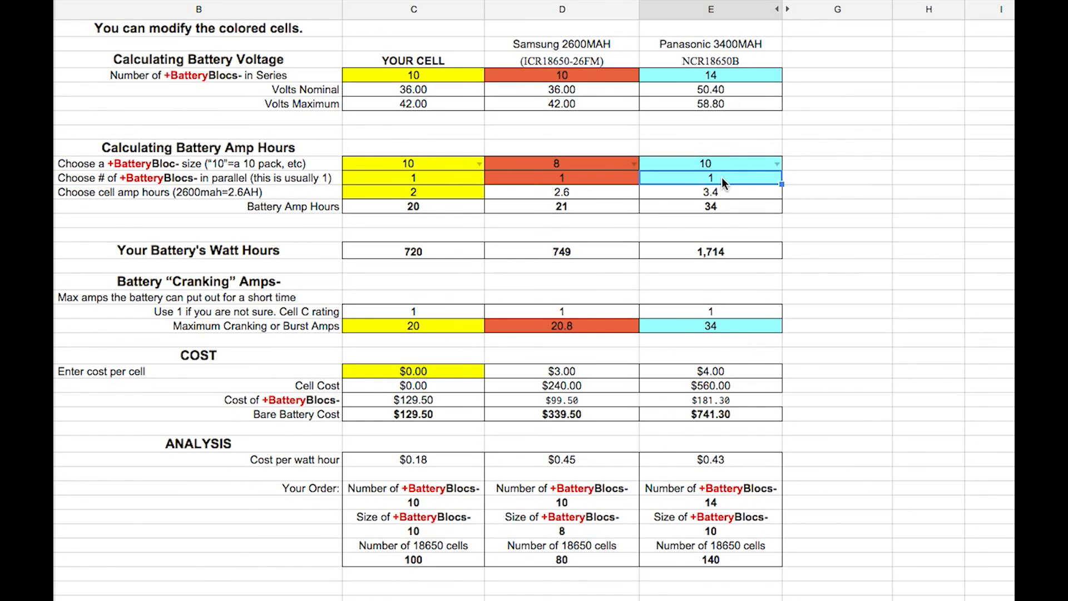
pyautogui.write('2')
pyautogui.press('Return')
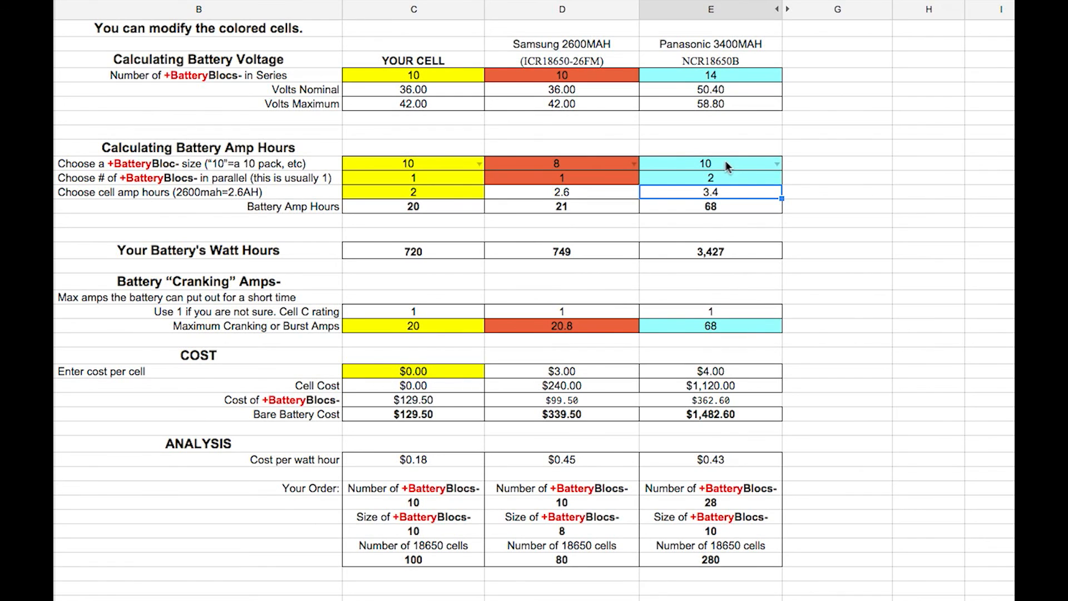
pyautogui.click(735, 250)
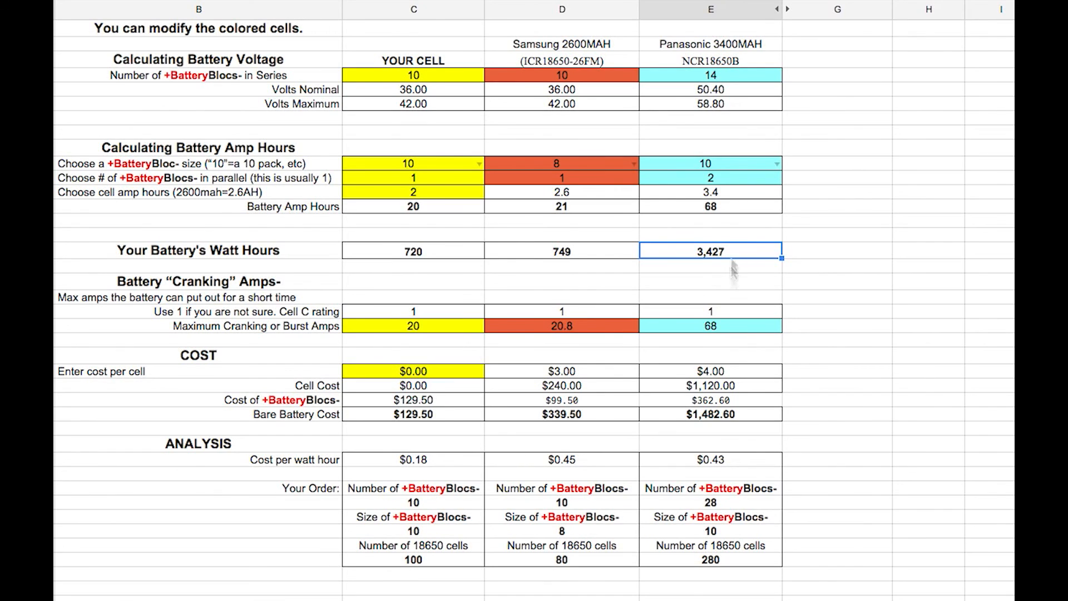
pyautogui.click(753, 412)
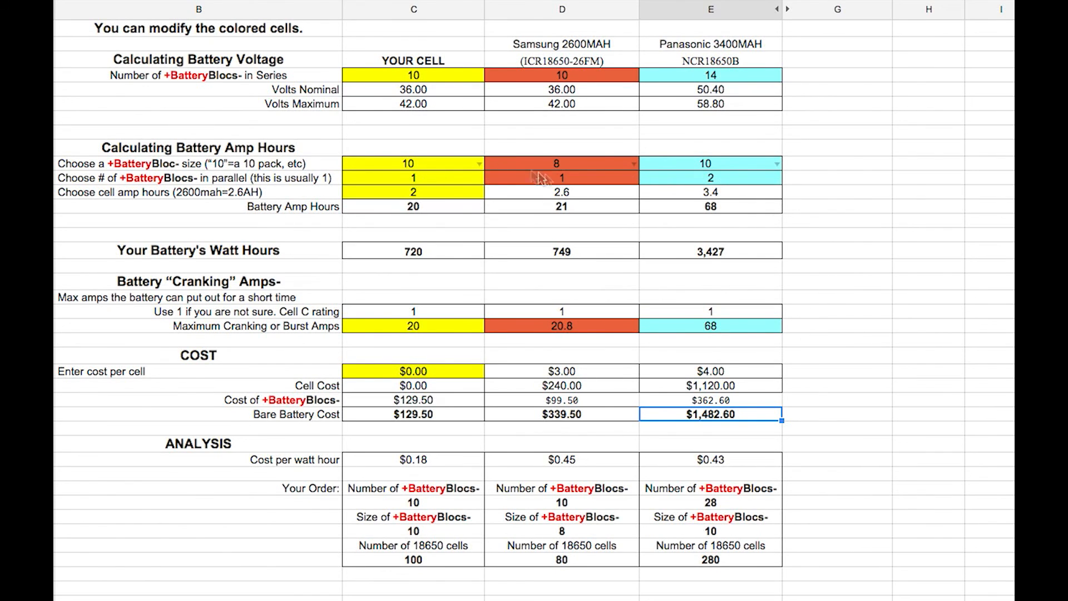
# Return the Panasonic pack's number of BatteryBlocs in series to 10
pyautogui.click(745, 74)
pyautogui.write('10')
pyautogui.press('Return')
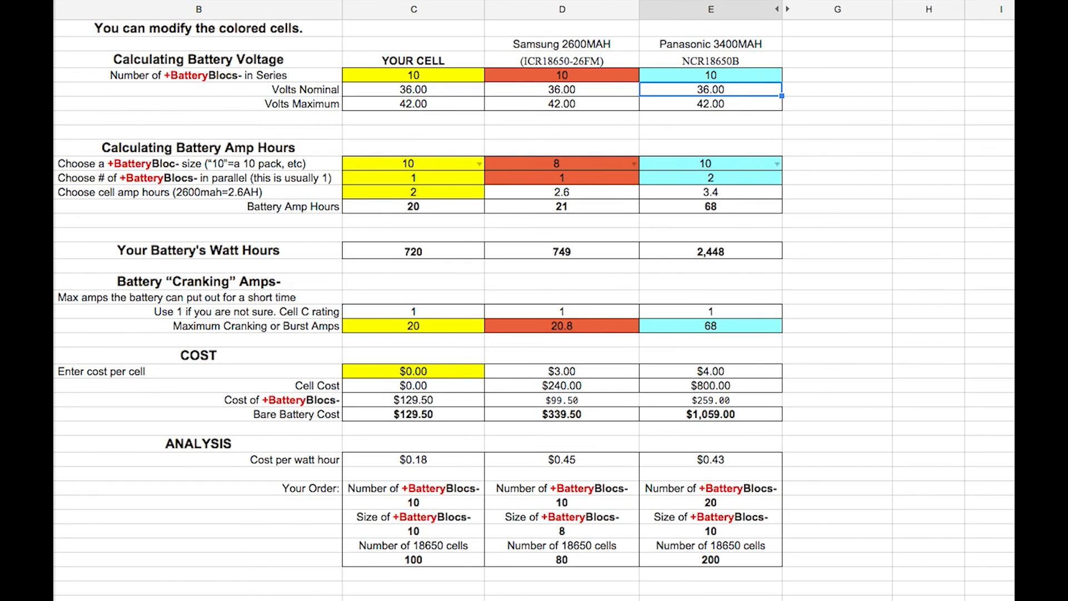
# Set the Panasonic pack's BatteryBlocs in parallel to 0.5 and check its watt hours, bare battery cost and number of 18650 cells
pyautogui.click(736, 176)
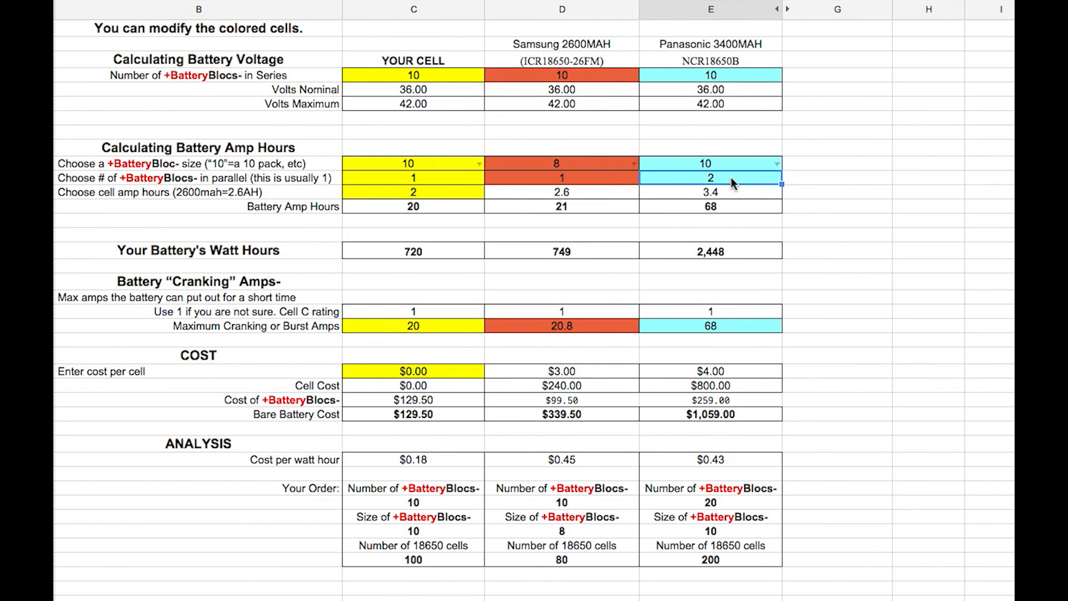
pyautogui.write('.5')
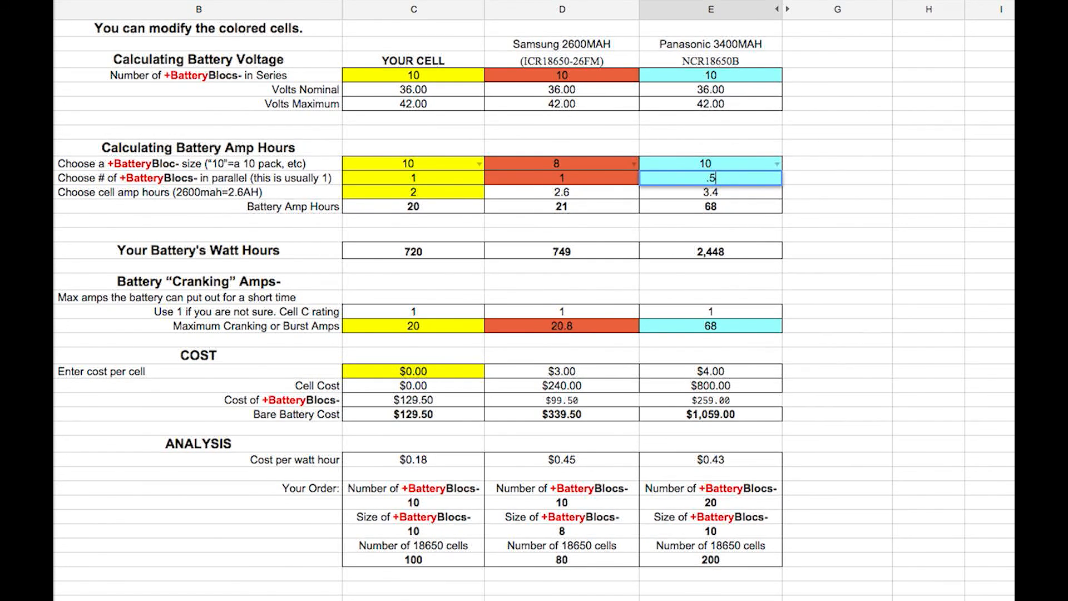
pyautogui.press('Return')
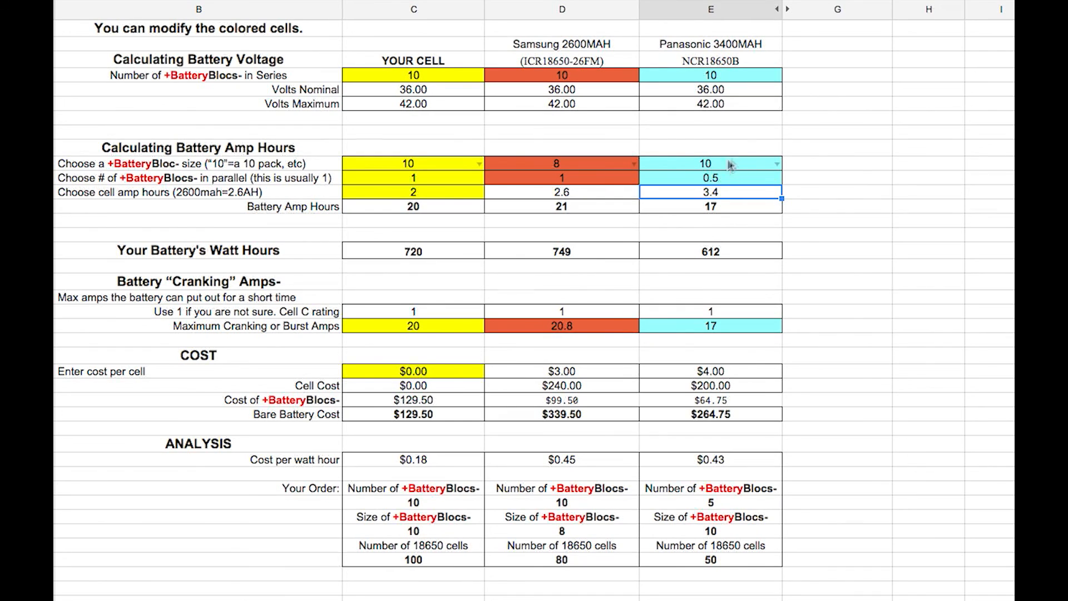
pyautogui.click(759, 246)
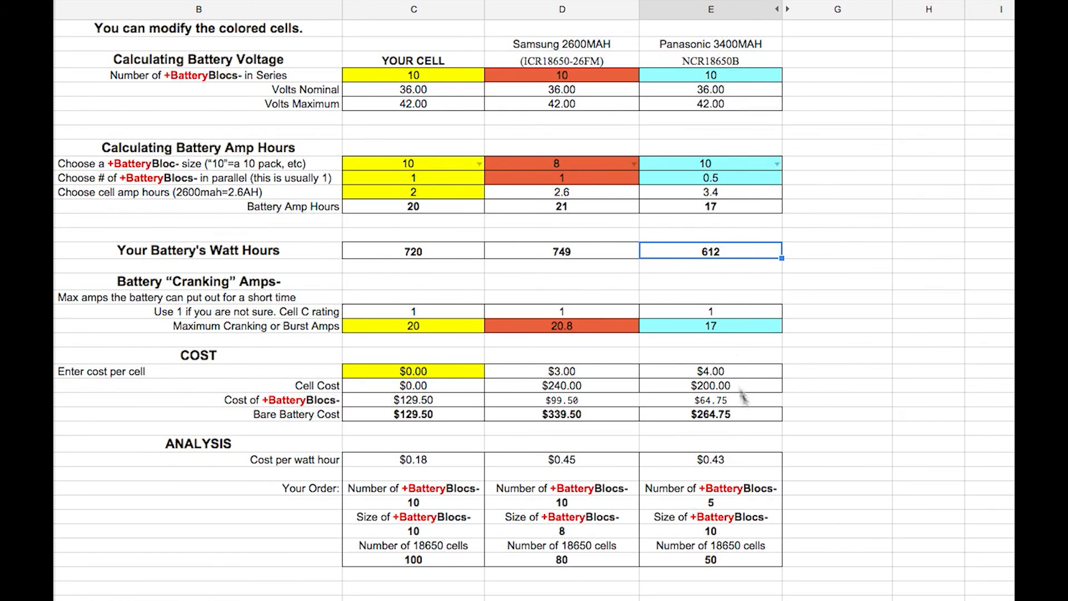
pyautogui.click(749, 411)
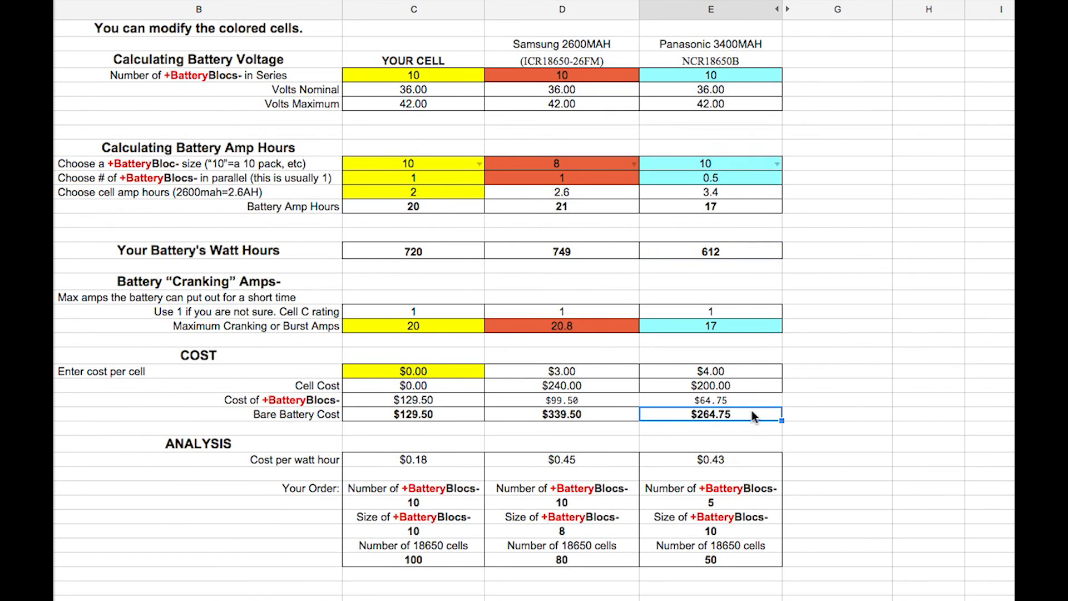
pyautogui.click(749, 560)
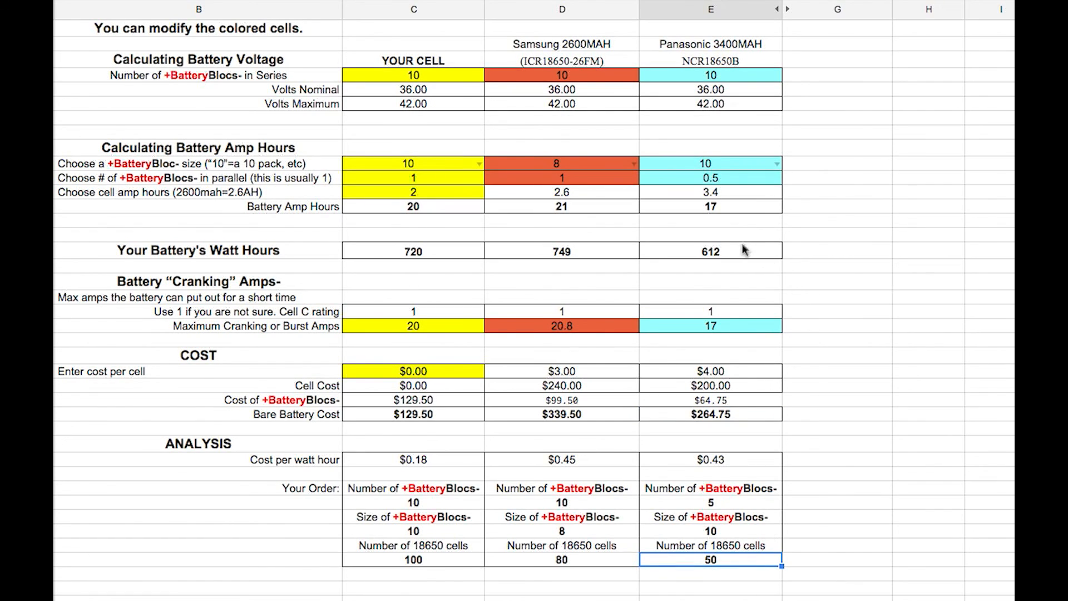